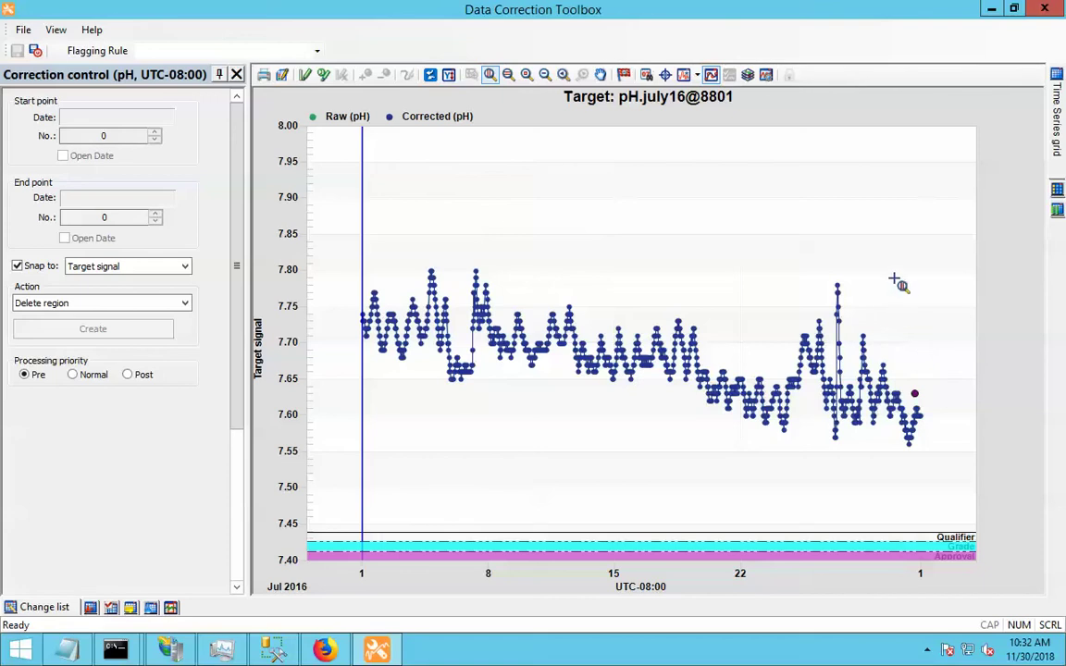
{"action": "left_click", "coordinate": [915, 399]}
{"action": "left_click", "coordinate": [304, 74]}
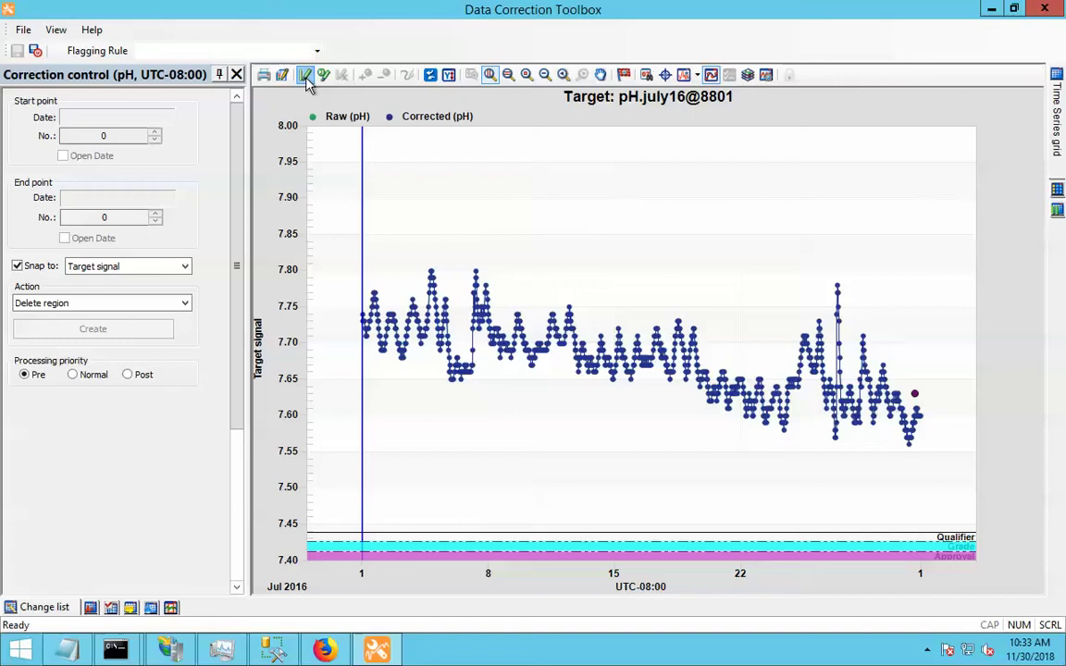
{"action": "left_click_drag", "start_coordinate": [729, 269], "coordinate": [921, 320]}
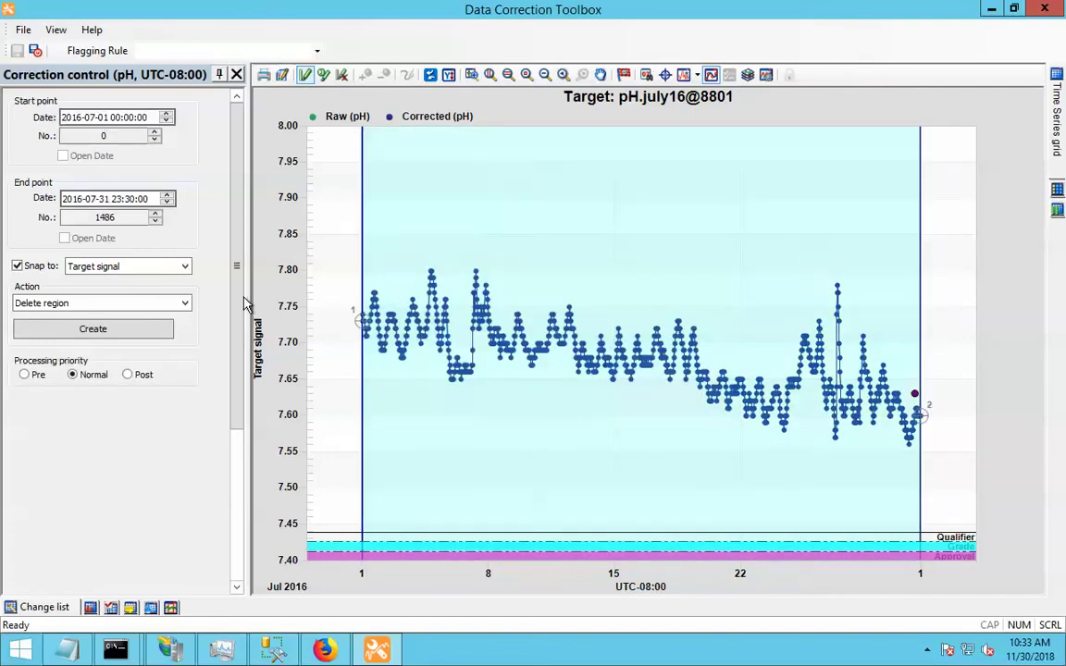
{"action": "left_click", "coordinate": [141, 304]}
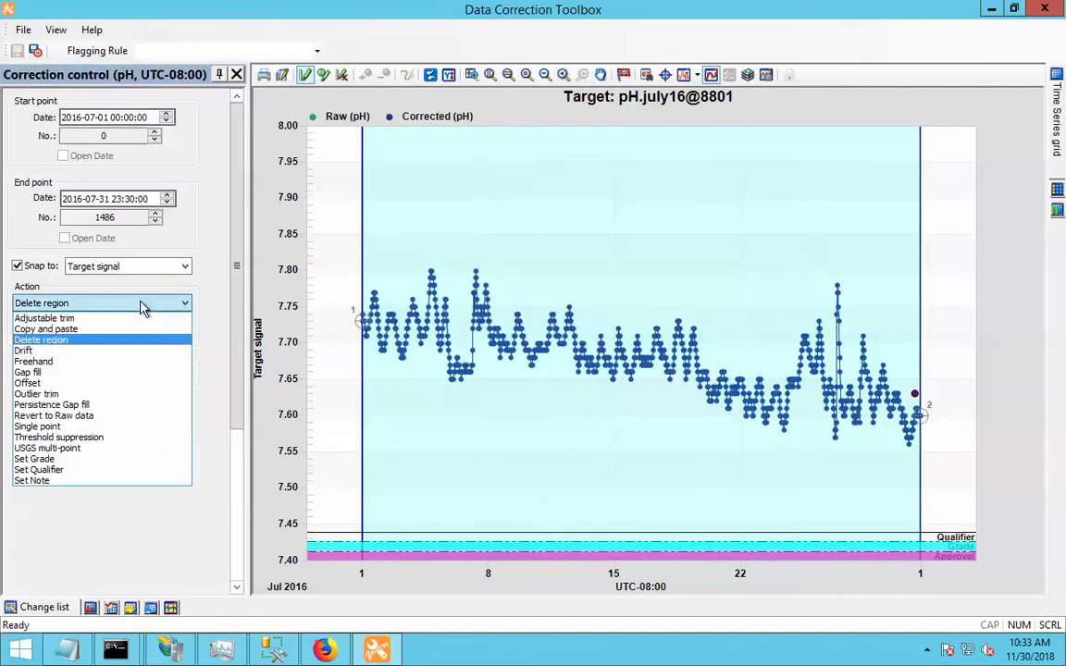
{"action": "left_click", "coordinate": [77, 449]}
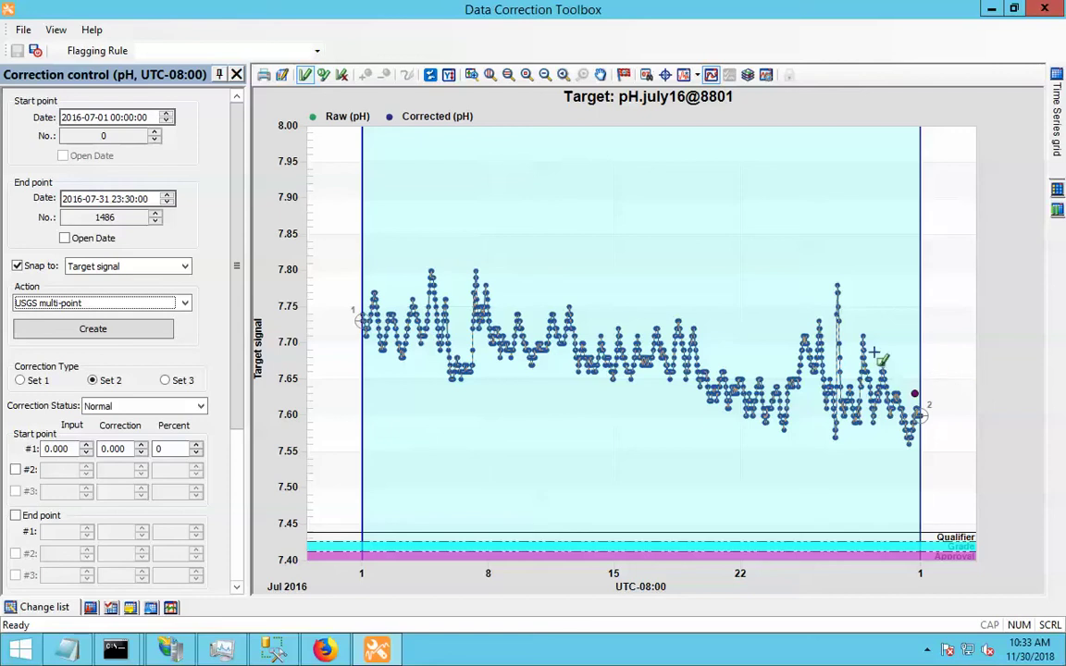
- Use Set 1 with start point #1 at input 1.000 and correction 0.040 (4.0%)
{"action": "left_click", "coordinate": [32, 385]}
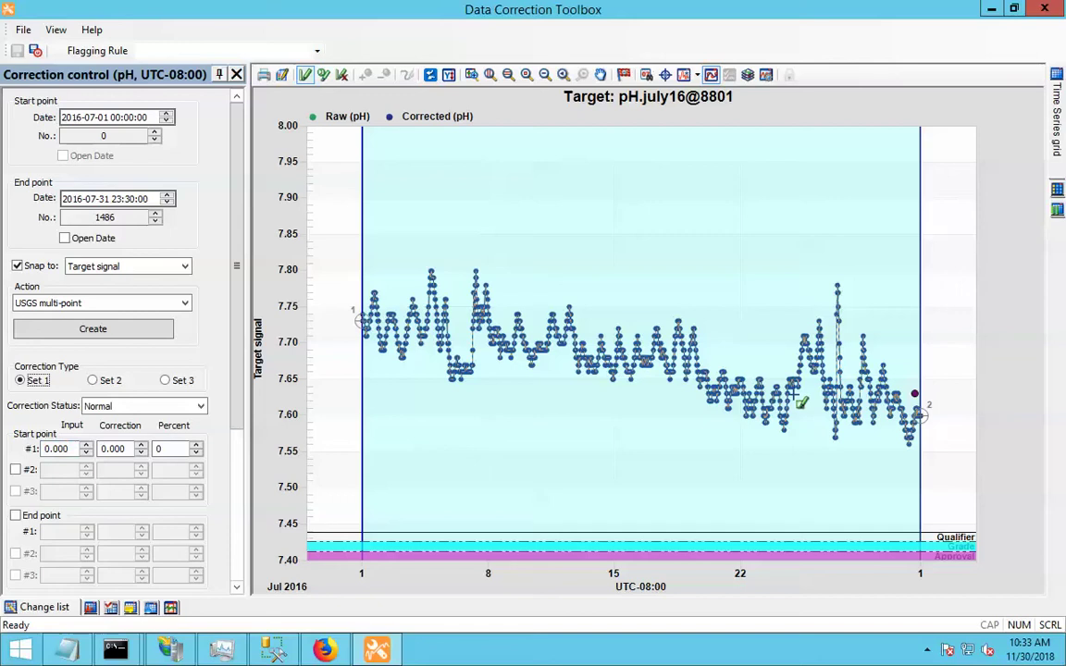
{"action": "left_click", "coordinate": [915, 397]}
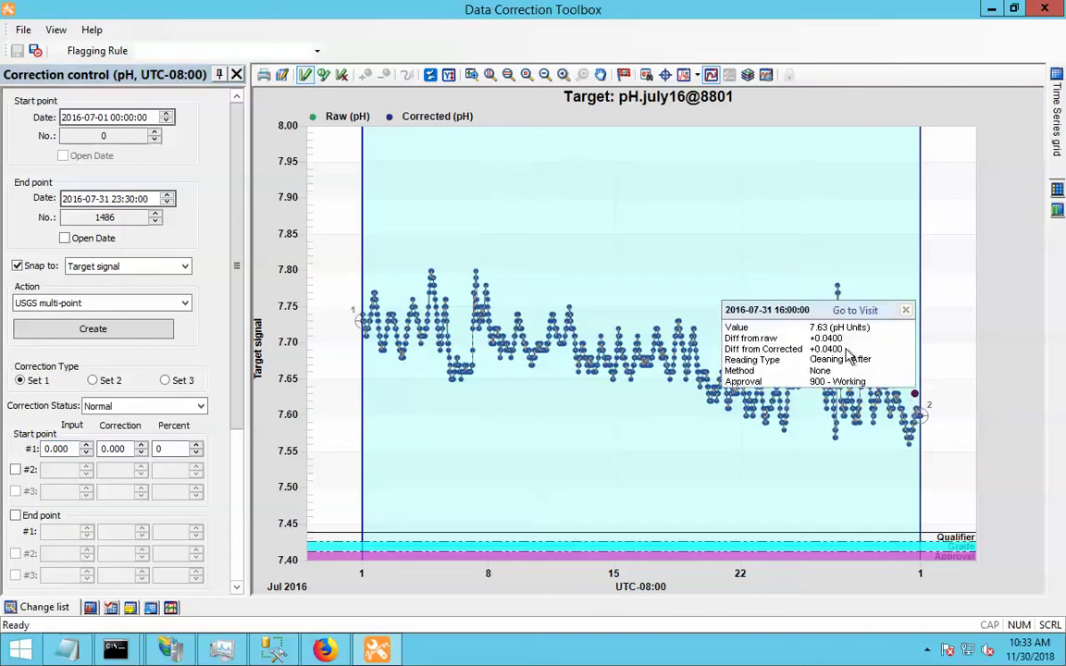
{"action": "left_click", "coordinate": [67, 449]}
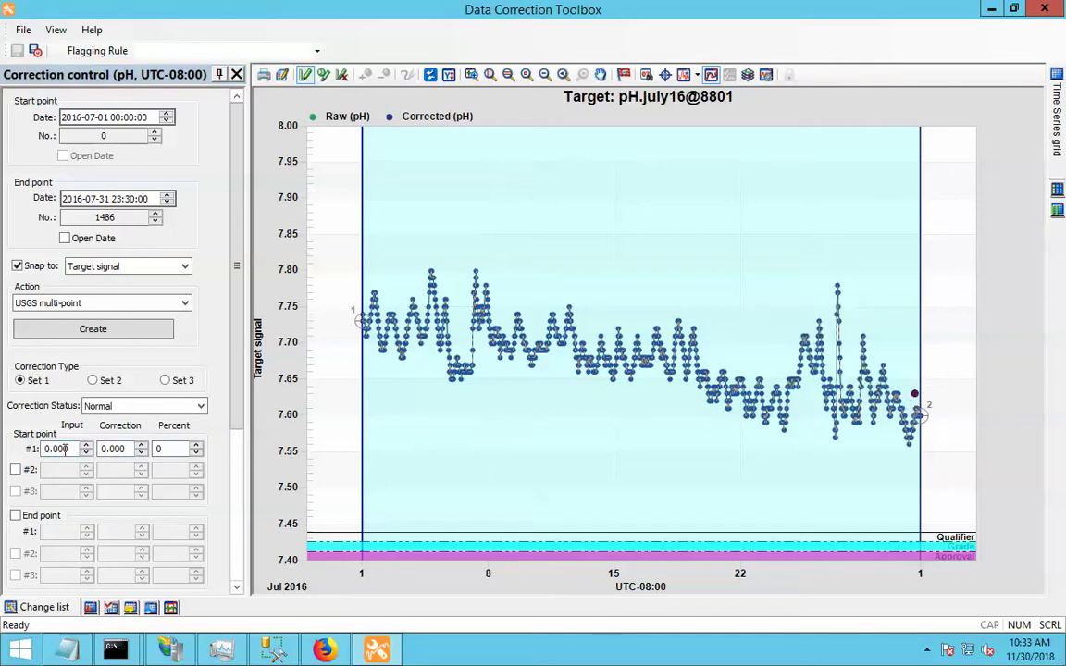
{"action": "double_click", "coordinate": [70, 452]}
{"action": "type", "text": "1"}
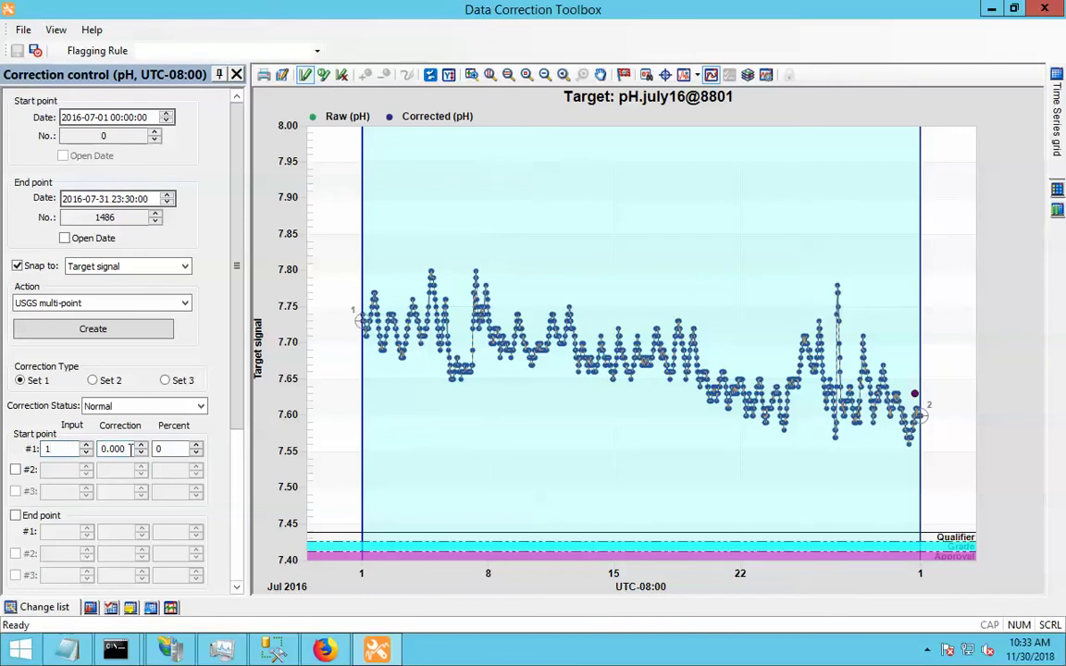
{"action": "left_click", "coordinate": [129, 449]}
{"action": "double_click", "coordinate": [121, 449]}
{"action": "type", "text": "0"}
{"action": "key", "text": "Tab"}
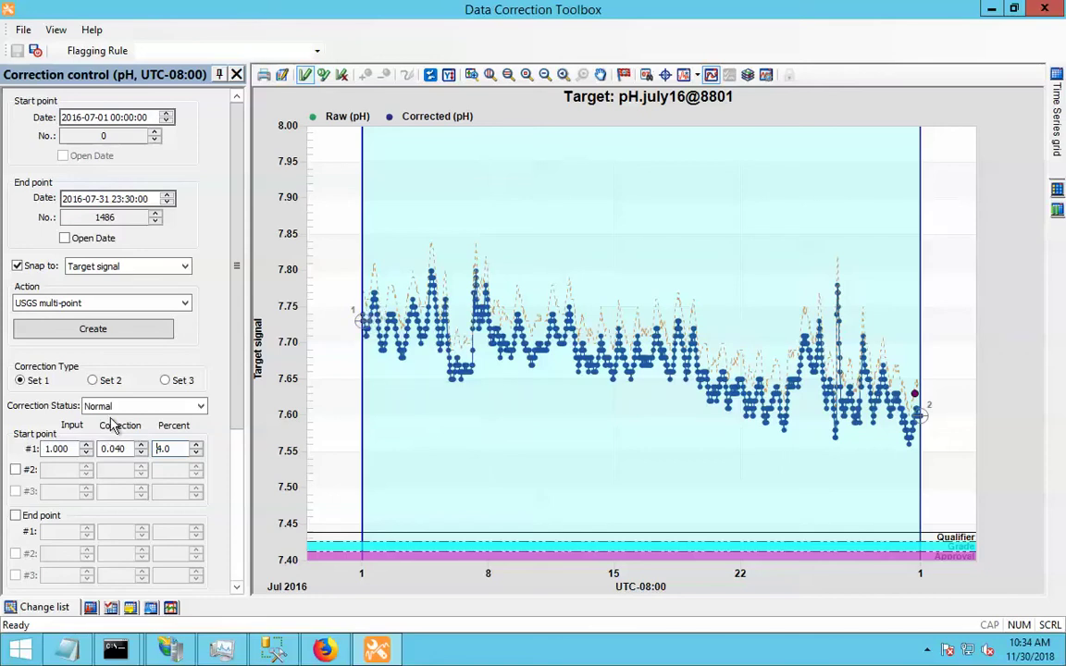
- Enable end point #1 at input 1 with correction 0.040, and zero the start point #1 correction
{"action": "left_click", "coordinate": [15, 515]}
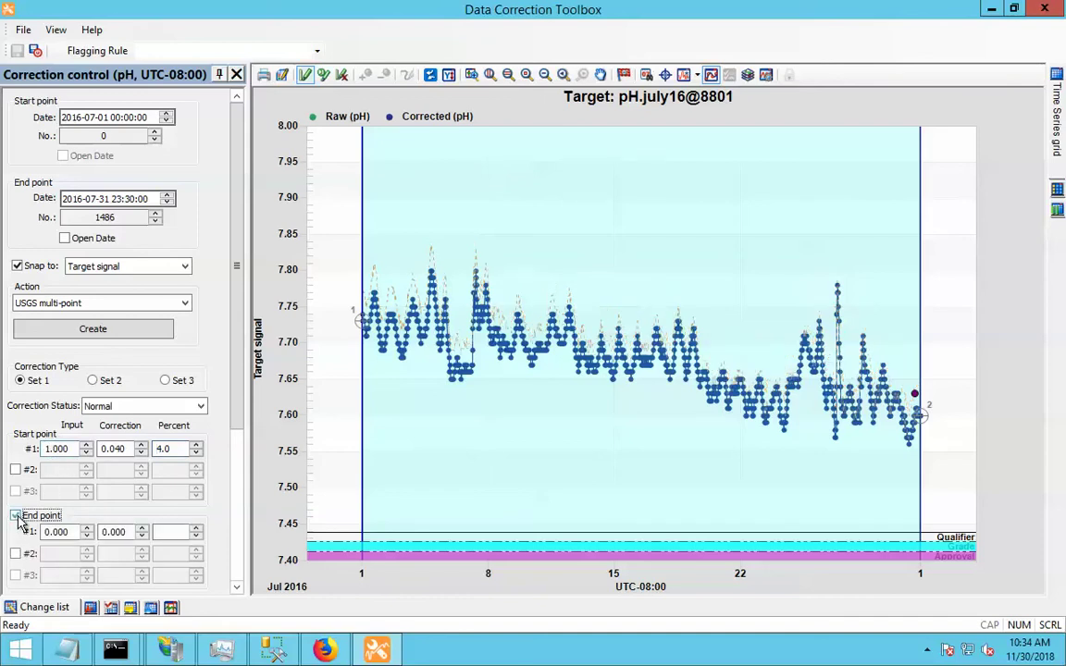
{"action": "double_click", "coordinate": [67, 532]}
{"action": "type", "text": "1"}
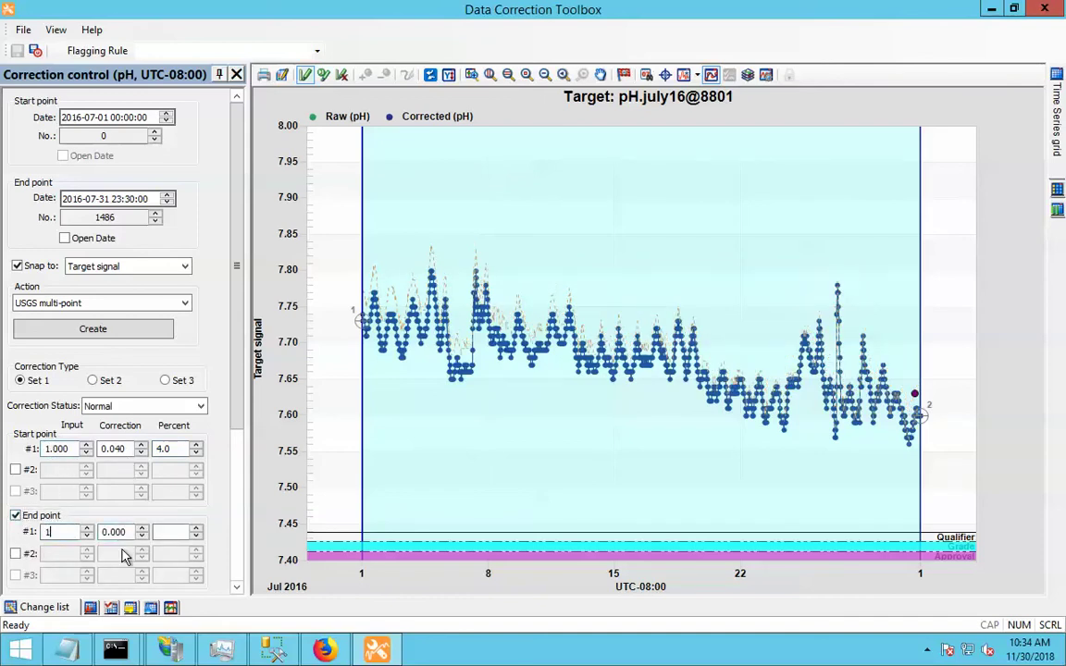
{"action": "key", "text": "Tab"}
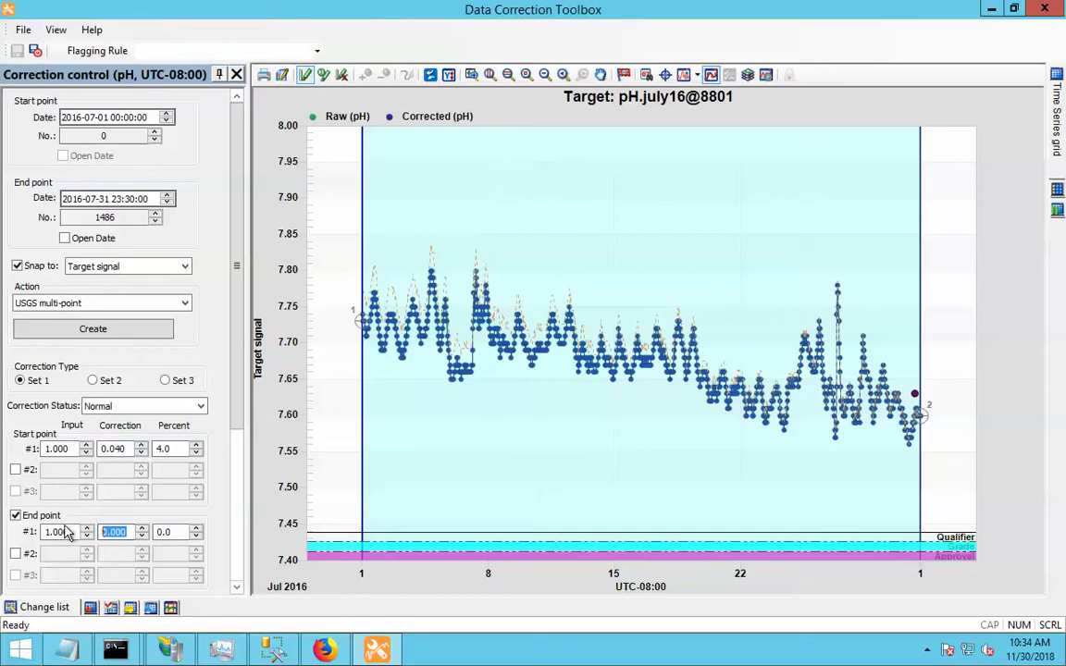
{"action": "type", "text": "0."}
{"action": "key", "text": "Tab"}
{"action": "type", "text": "0"}
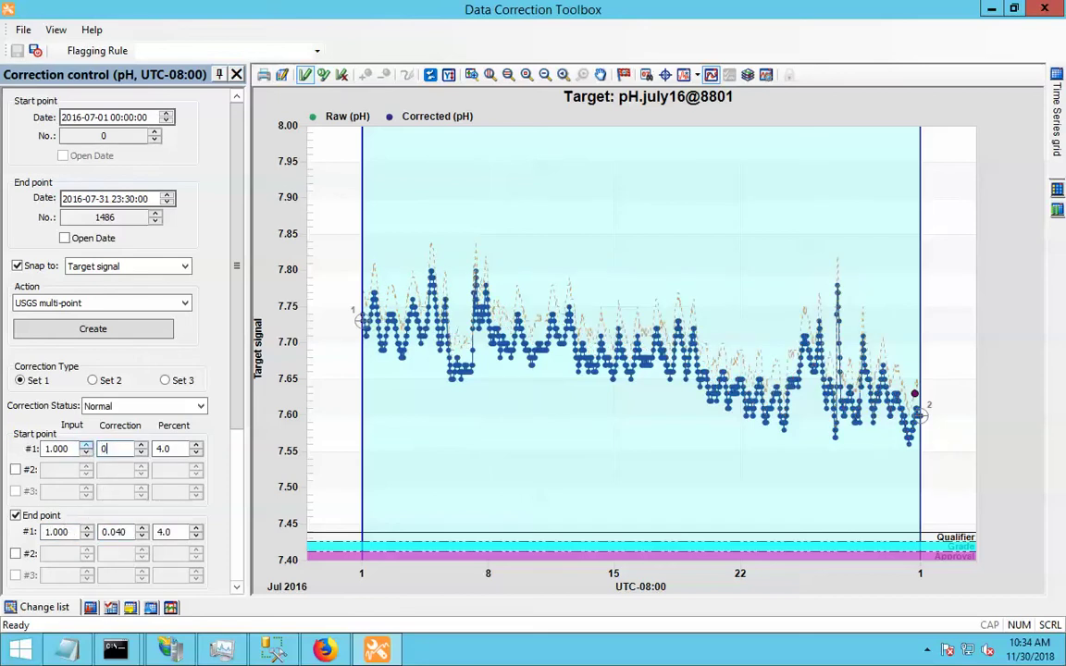
{"action": "key", "text": "Tab"}
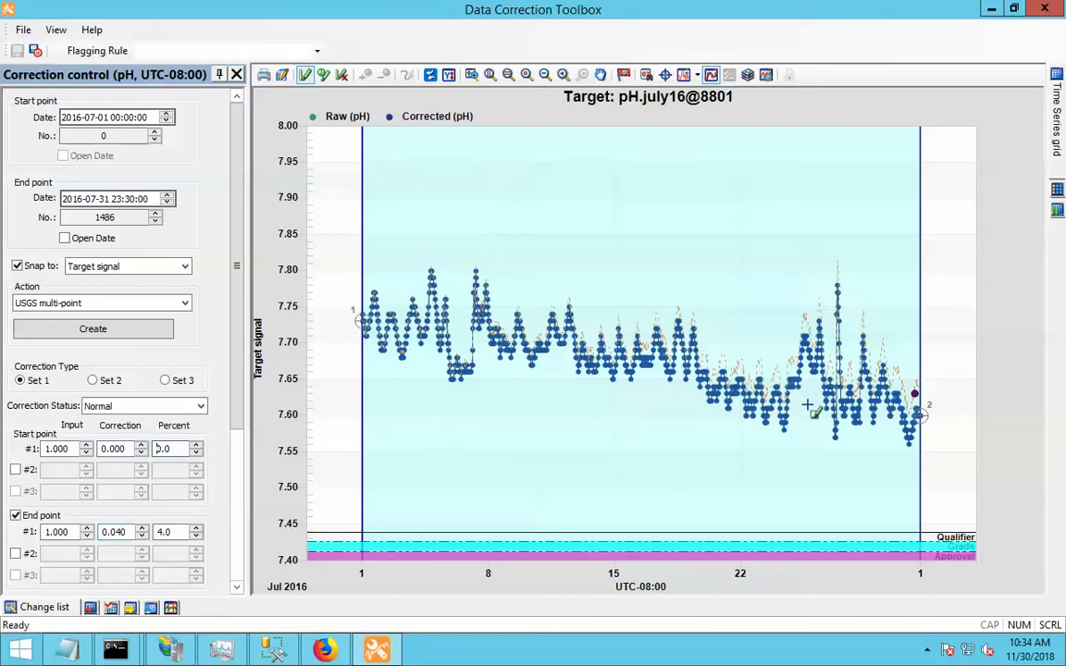
{"action": "left_click", "coordinate": [118, 532]}
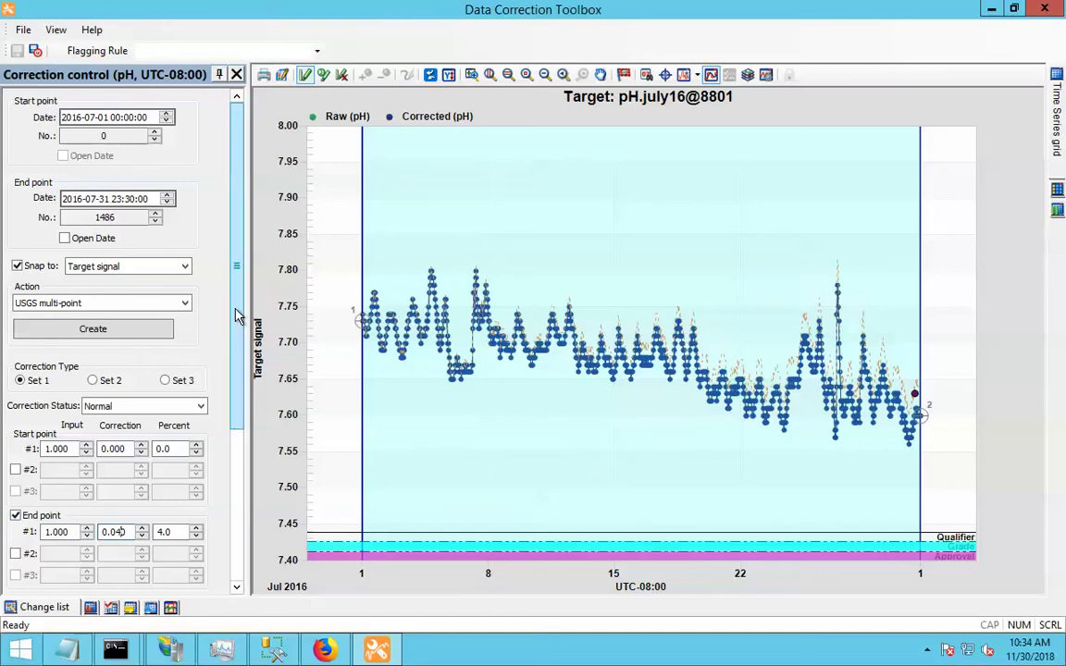
- Create the drift correction with a fouling note appended to its comment
{"action": "left_click", "coordinate": [104, 337]}
{"action": "left_click", "coordinate": [560, 347]}
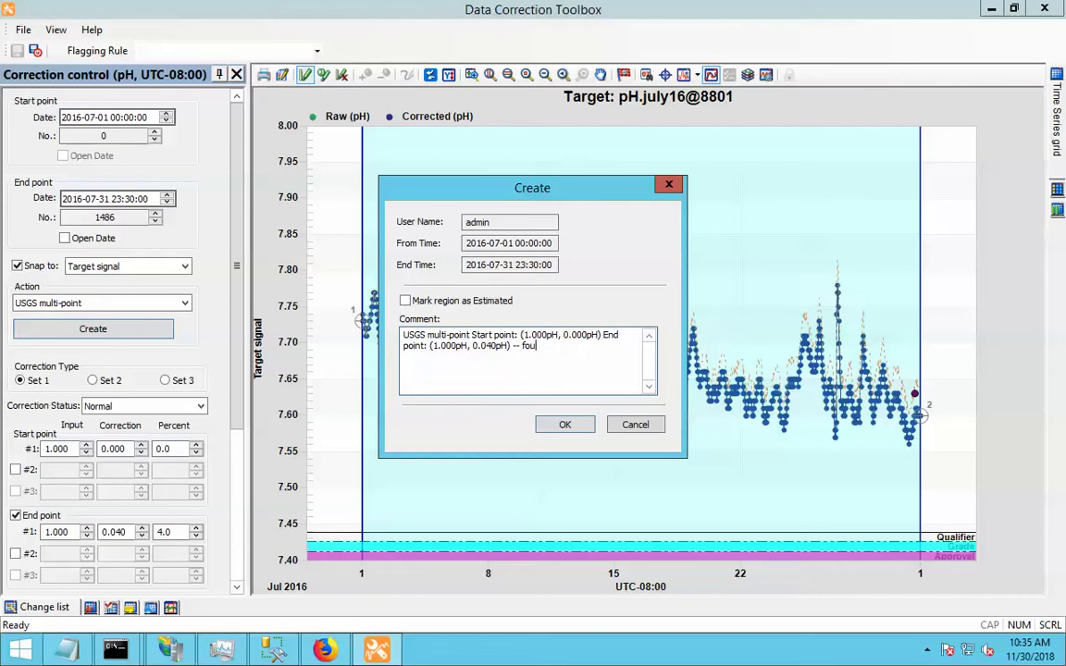
{"action": "left_click", "coordinate": [558, 427]}
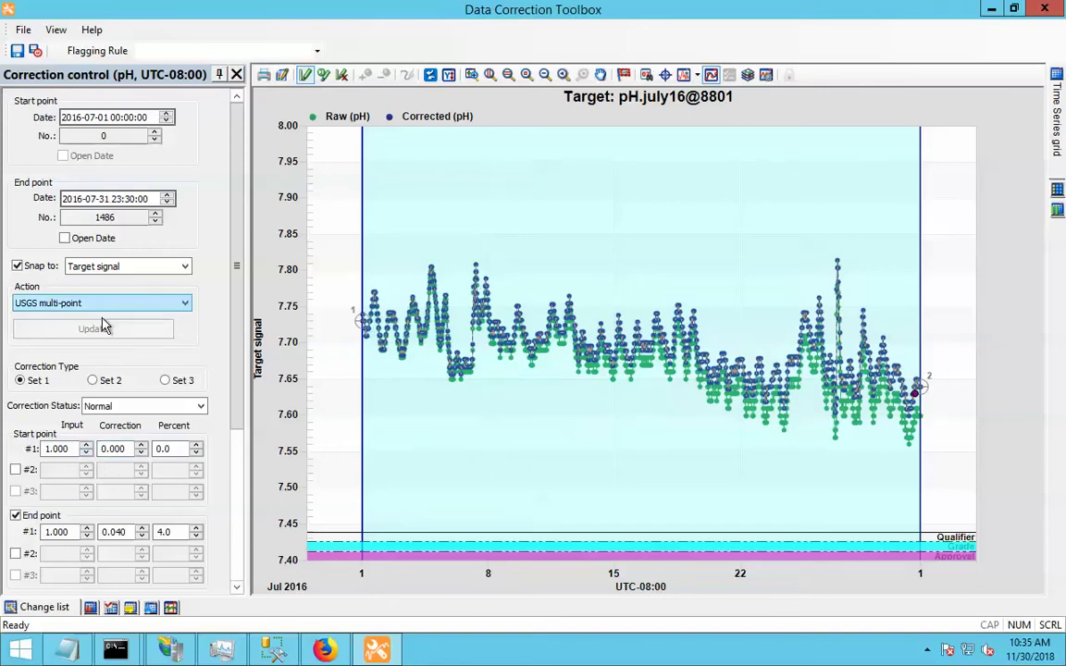
- Start a new Set 2 correction over all of July with start points at inputs 4, 7 and 10
{"action": "left_click", "coordinate": [323, 74]}
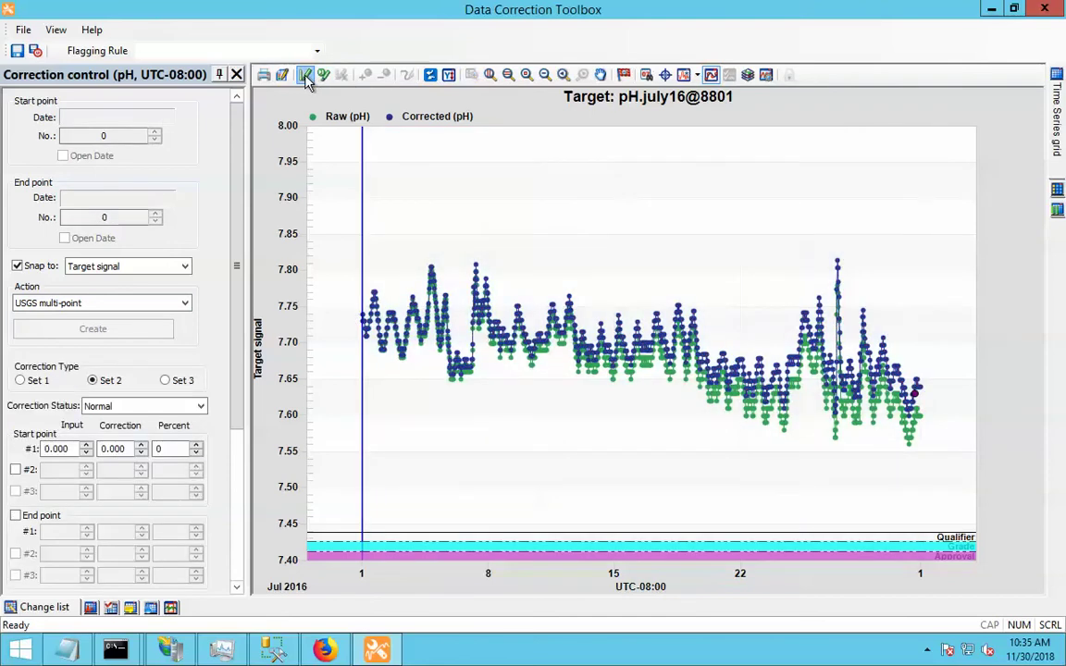
{"action": "mouse_move", "coordinate": [350, 202]}
{"action": "left_mouse_down"}
{"action": "mouse_move", "coordinate": [766, 246]}
{"action": "mouse_move", "coordinate": [939, 284]}
{"action": "left_mouse_up"}
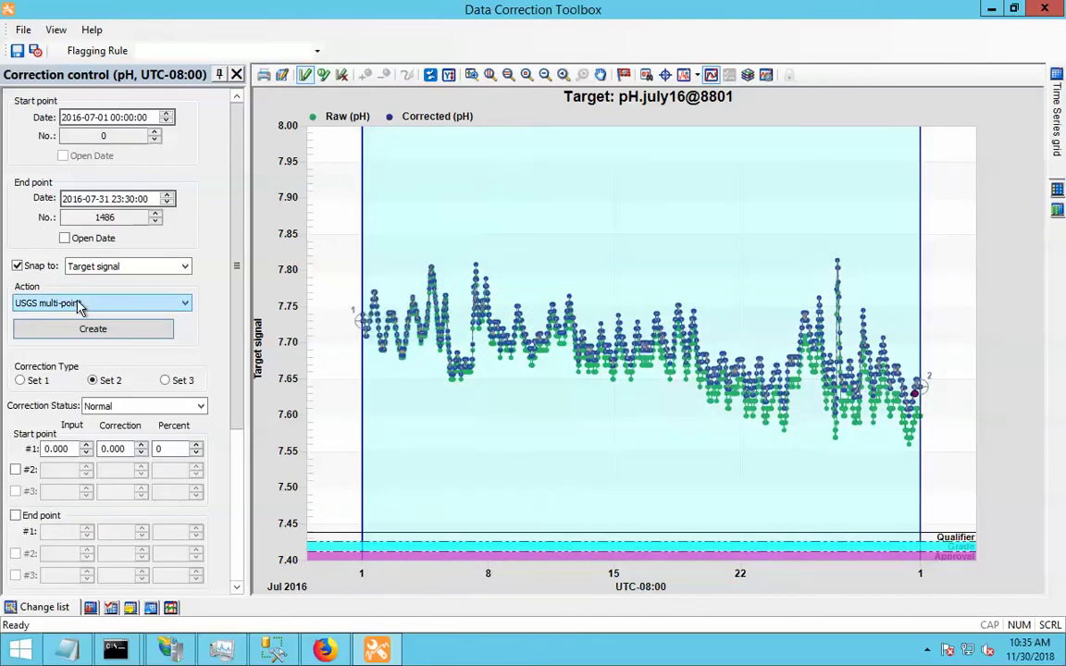
{"action": "left_click", "coordinate": [96, 381]}
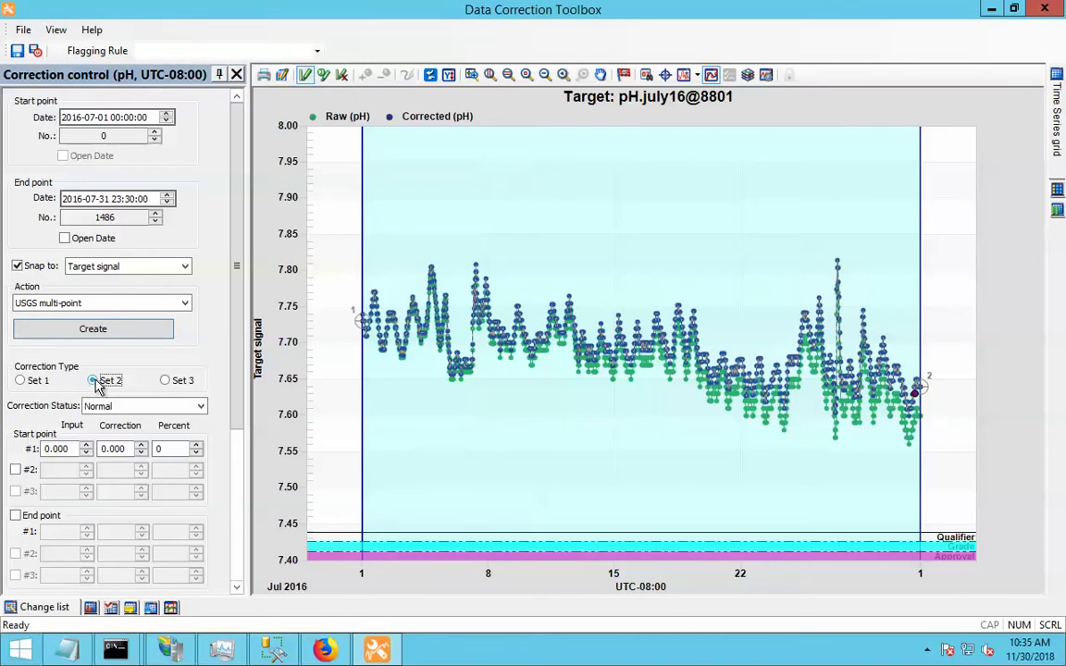
{"action": "left_click", "coordinate": [78, 448]}
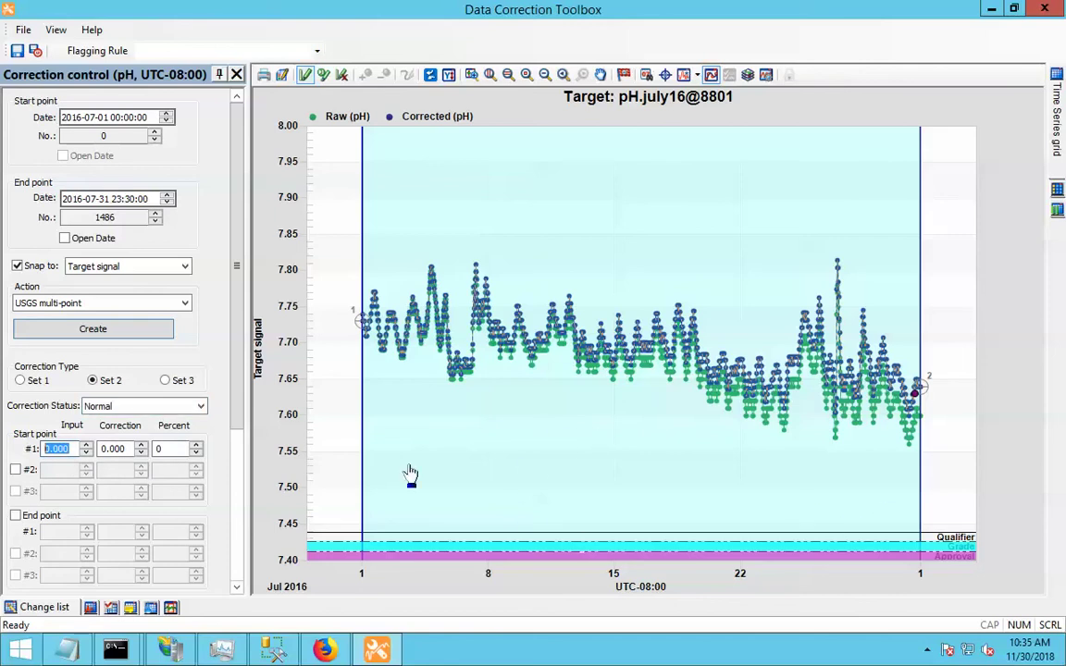
{"action": "type", "text": "4"}
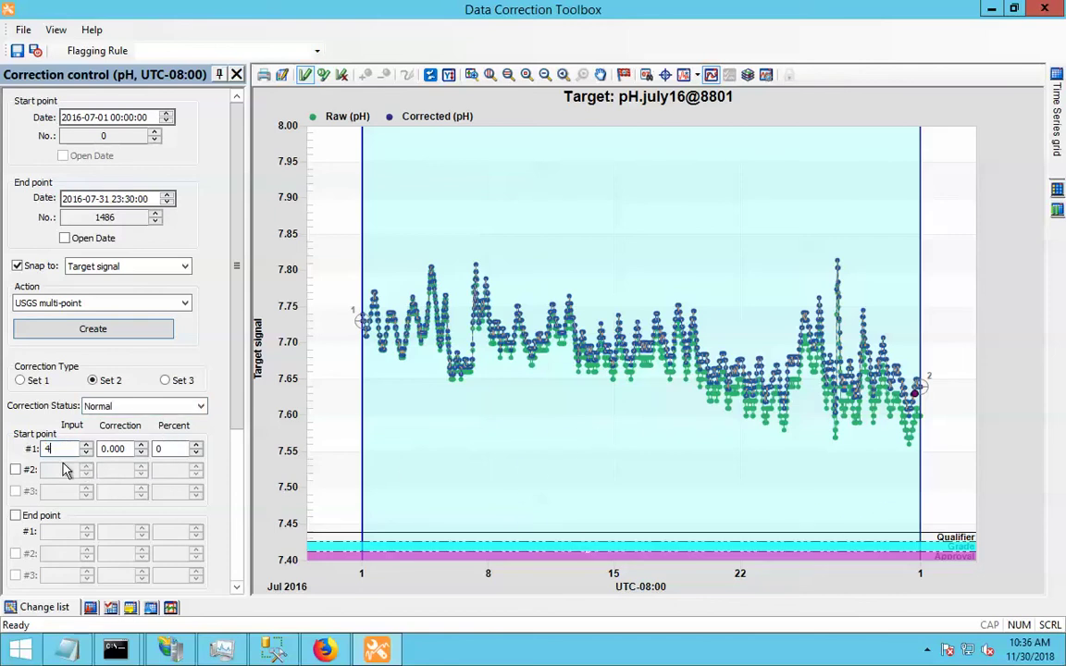
{"action": "left_click", "coordinate": [16, 470]}
{"action": "left_click", "coordinate": [76, 470]}
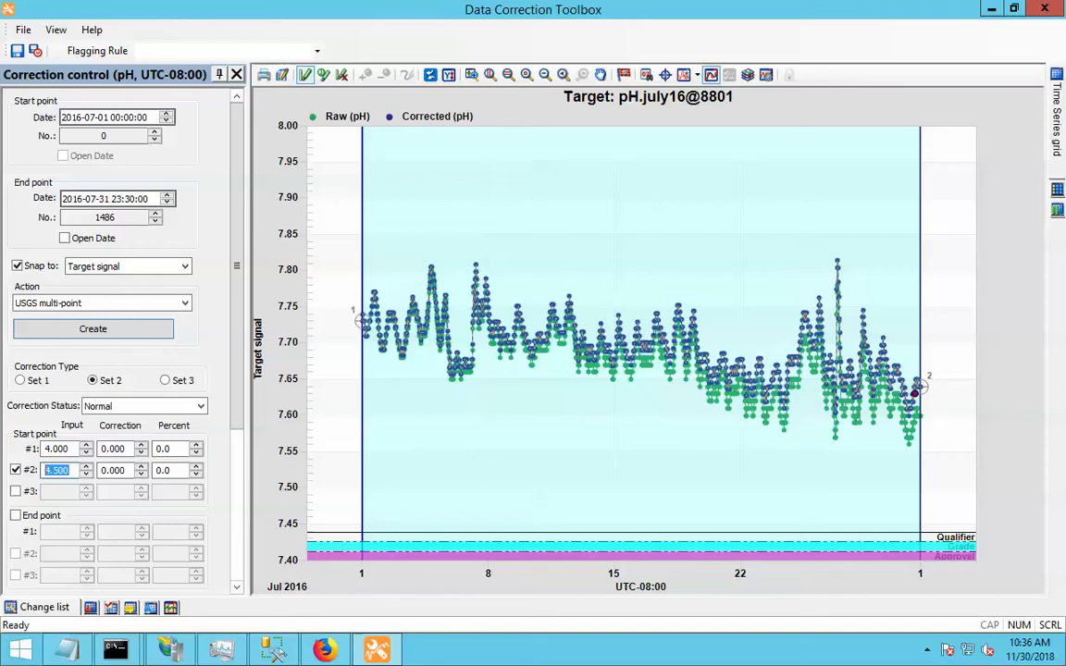
{"action": "type", "text": "7"}
{"action": "left_click", "coordinate": [15, 492]}
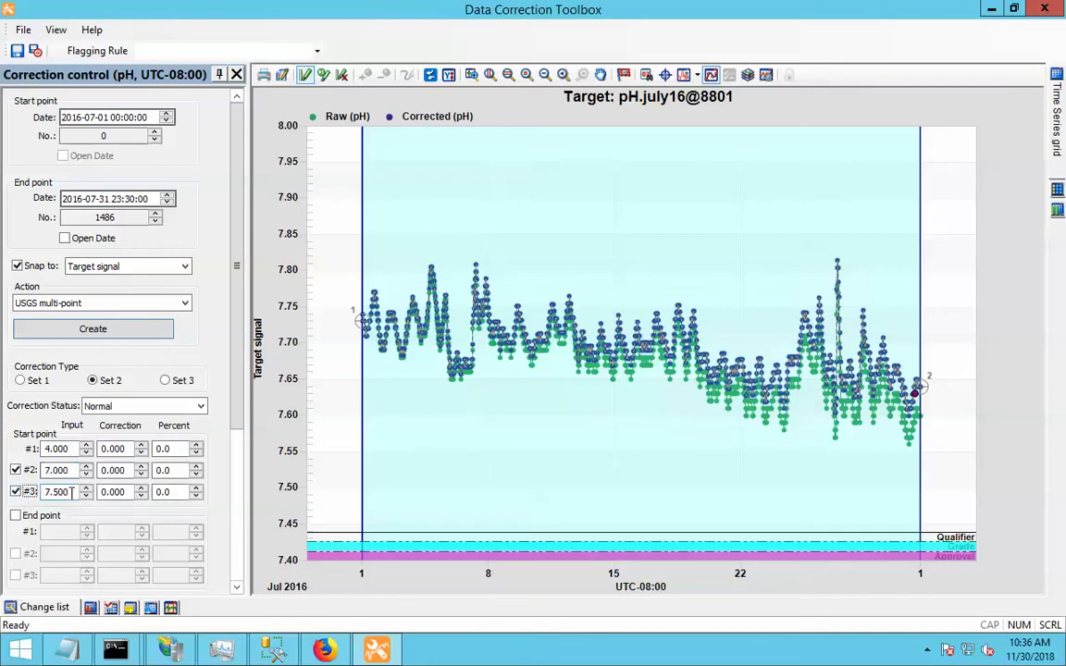
{"action": "left_click", "coordinate": [72, 492]}
{"action": "type", "text": "10"}
{"action": "left_click", "coordinate": [101, 492]}
- Give the three start points corrections 0.004, -0.070 and -0.200 (0.1%, -1.0%, -2.0%)
{"action": "left_click", "coordinate": [182, 449]}
{"action": "left_click", "coordinate": [163, 470]}
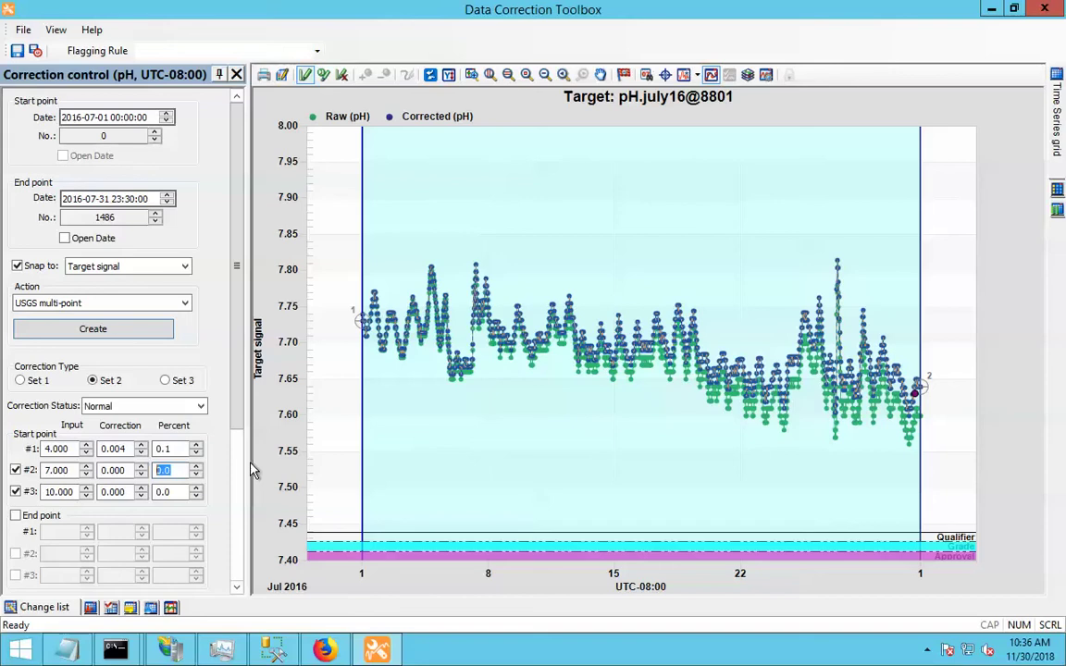
{"action": "type", "text": "-10"}
{"action": "key", "text": "Tab"}
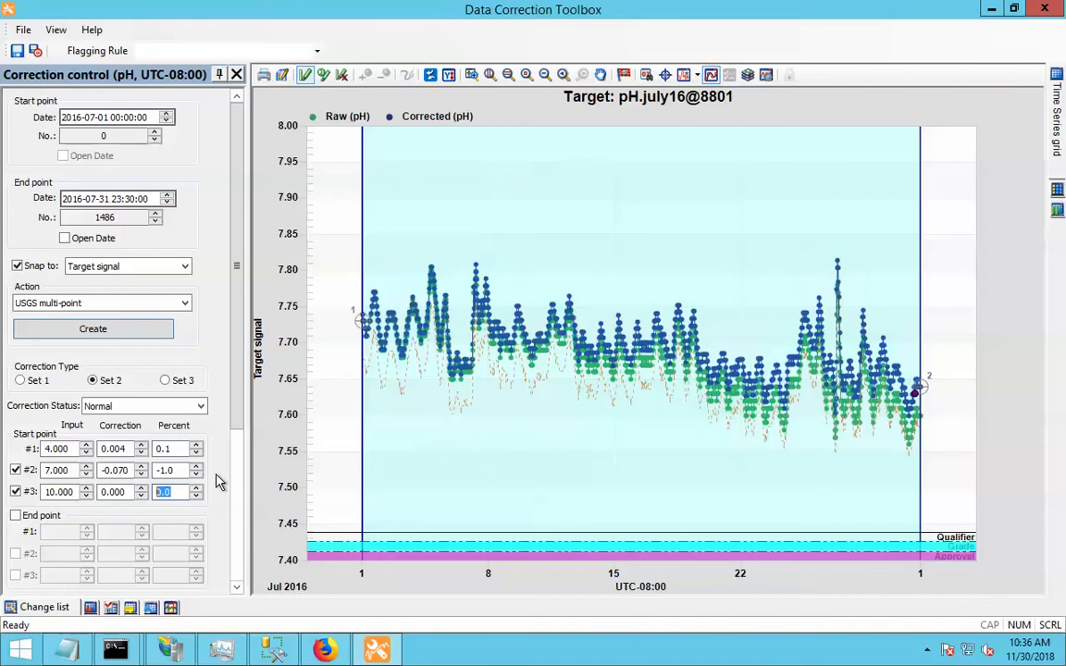
{"action": "type", "text": "2"}
{"action": "key", "text": "Tab"}
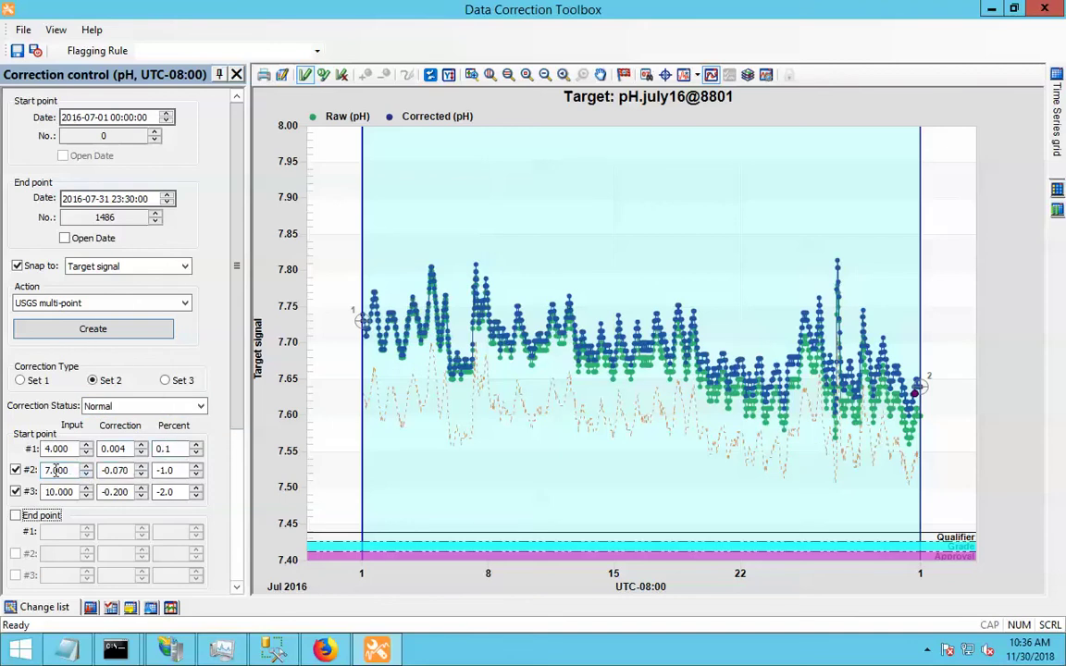
{"action": "left_click_drag", "start_coordinate": [47, 470], "coordinate": [72, 472]}
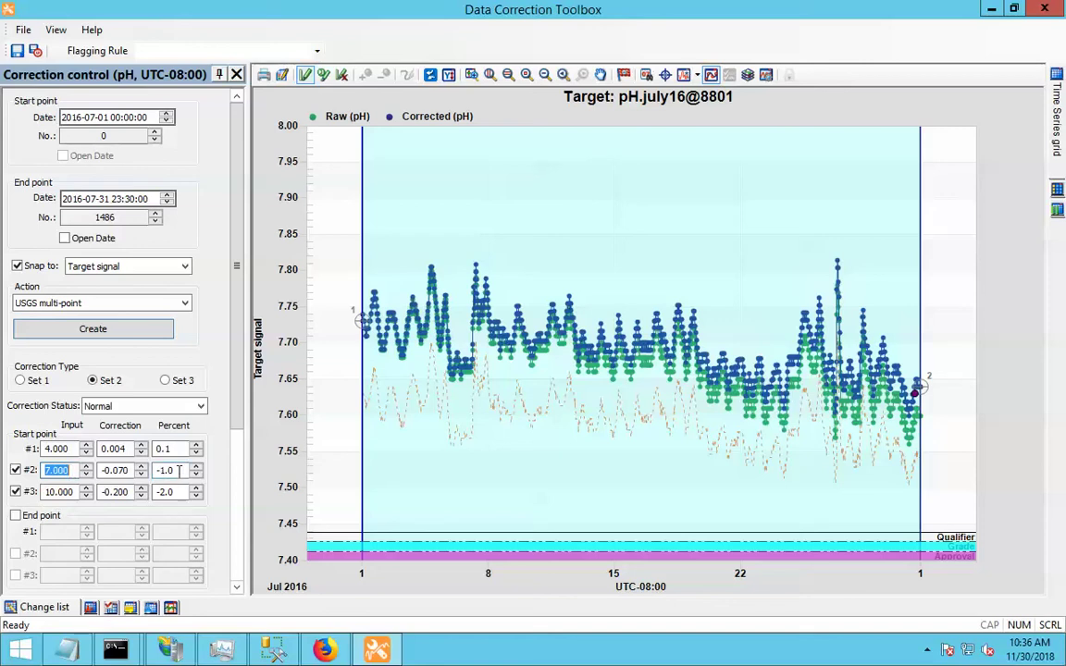
{"action": "double_click", "coordinate": [119, 469]}
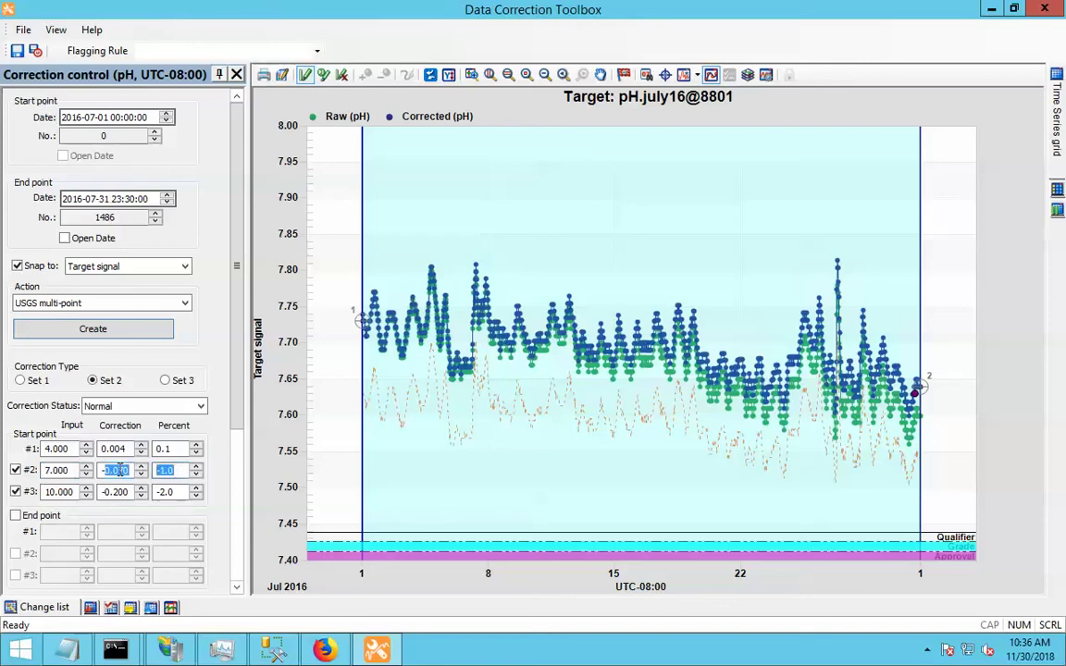
{"action": "double_click", "coordinate": [72, 491]}
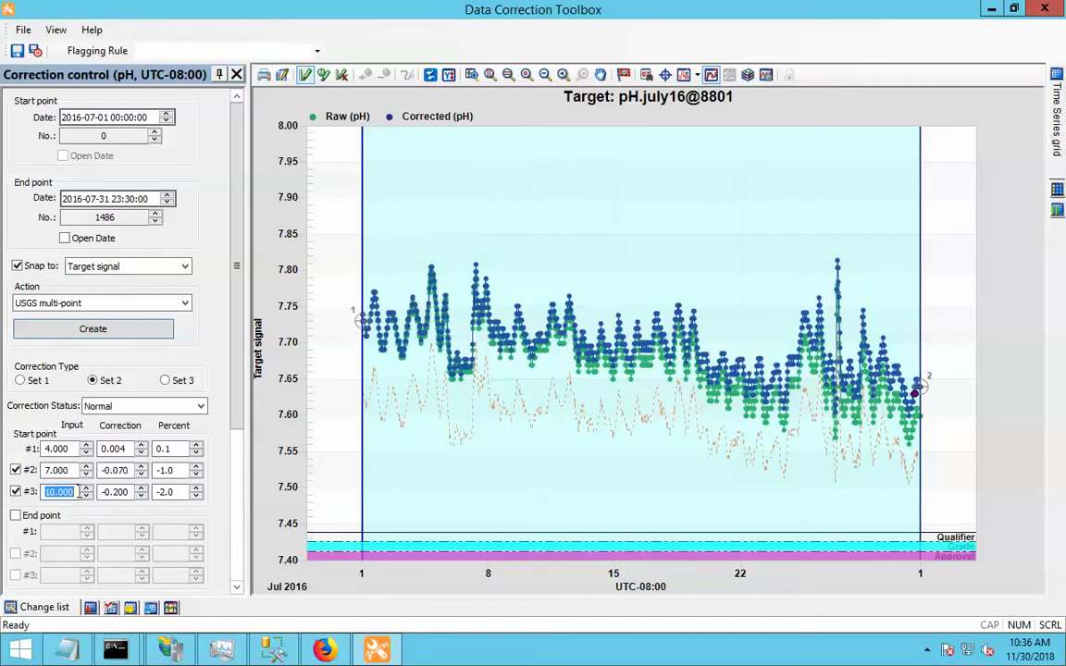
{"action": "double_click", "coordinate": [134, 492]}
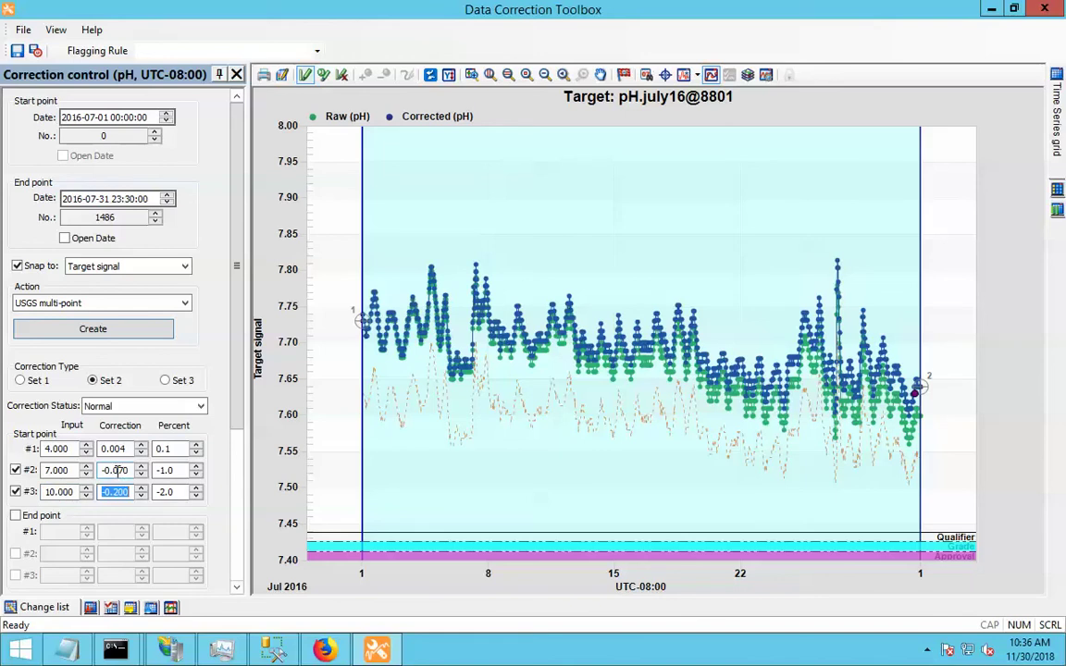
{"action": "left_click", "coordinate": [120, 476]}
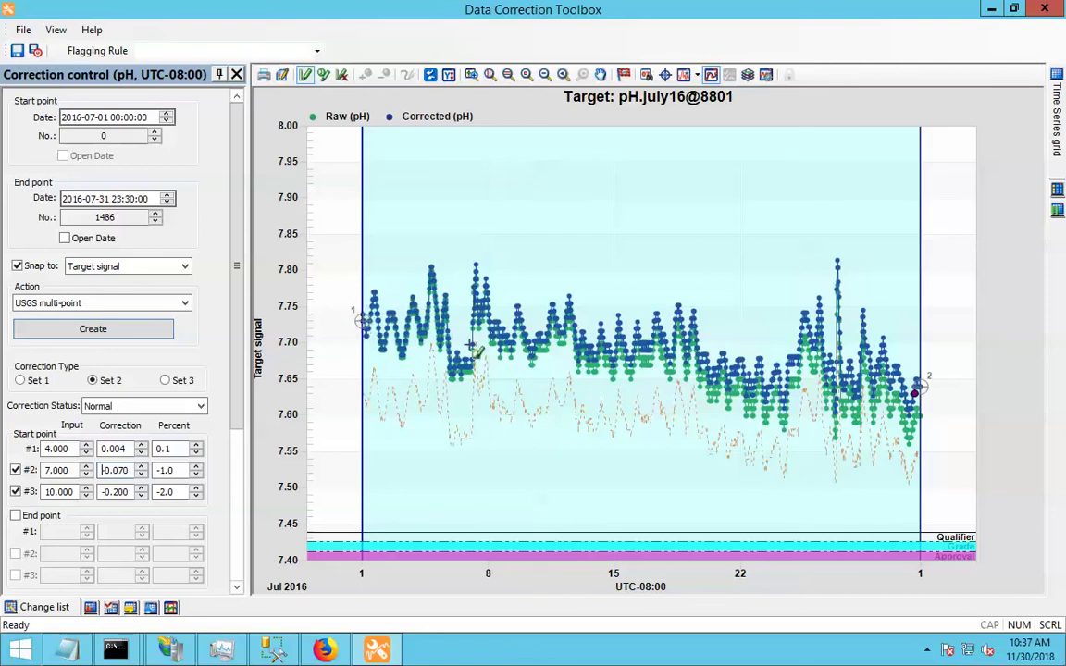
- Reset all three start-point corrections to 0
{"action": "left_click", "coordinate": [923, 408]}
{"action": "left_click", "coordinate": [101, 449]}
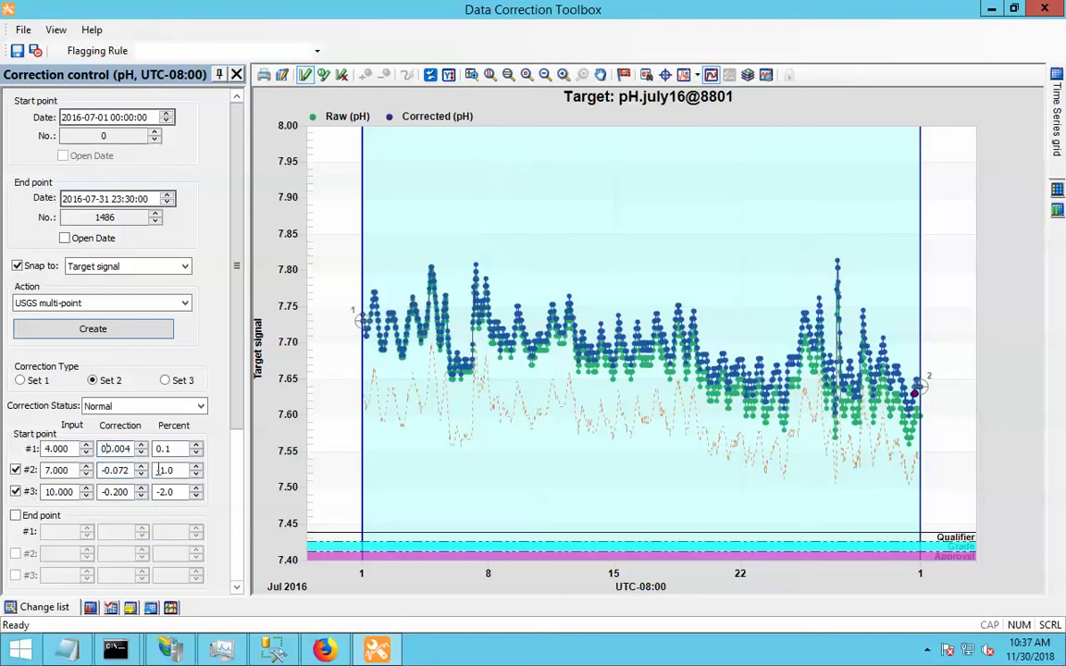
{"action": "type", "text": "-"}
{"action": "double_click", "coordinate": [124, 453]}
{"action": "type", "text": "0"}
{"action": "double_click", "coordinate": [124, 470]}
{"action": "type", "text": "0"}
{"action": "double_click", "coordinate": [124, 492]}
{"action": "type", "text": "0"}
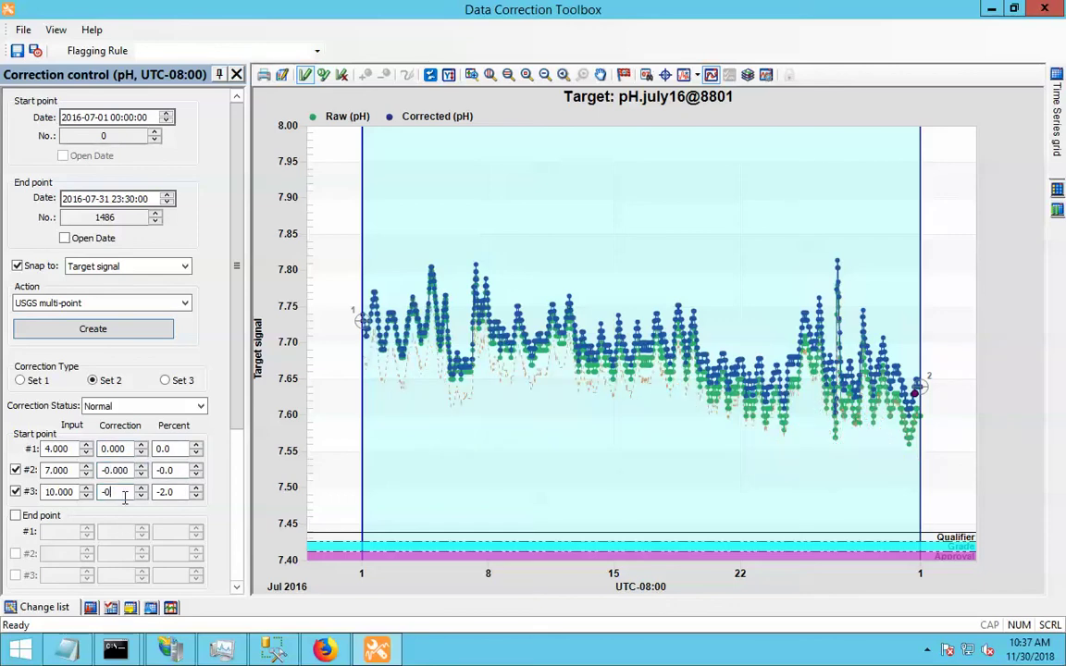
{"action": "left_click", "coordinate": [105, 470]}
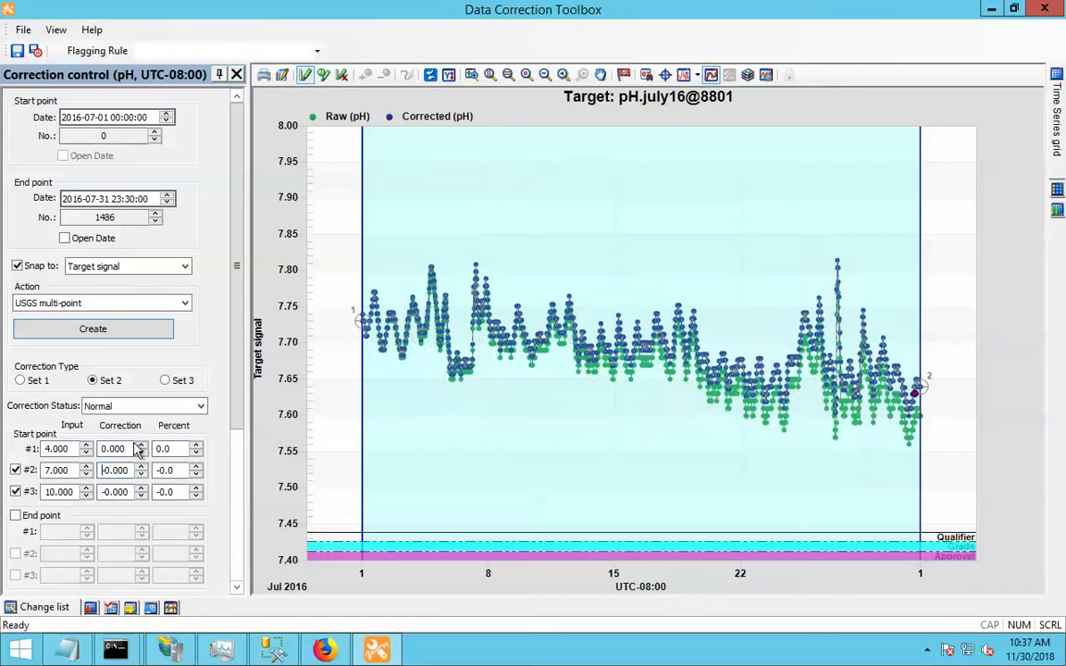
- Enable end points #1–#3 with inputs 4, 7 and 10
{"action": "left_click", "coordinate": [15, 516]}
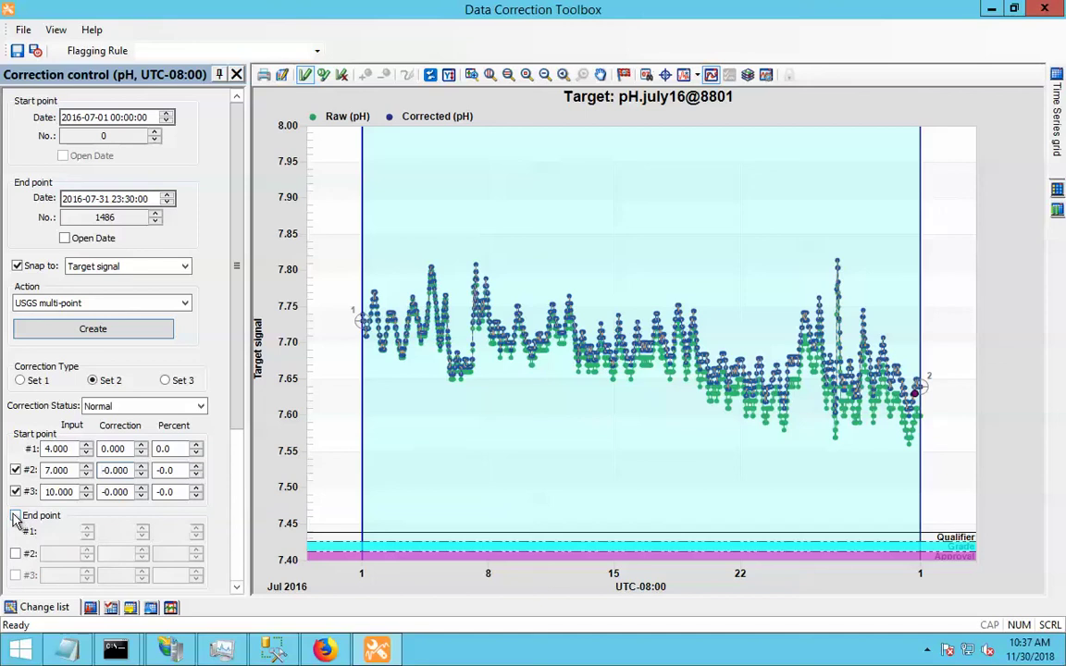
{"action": "left_click", "coordinate": [15, 517]}
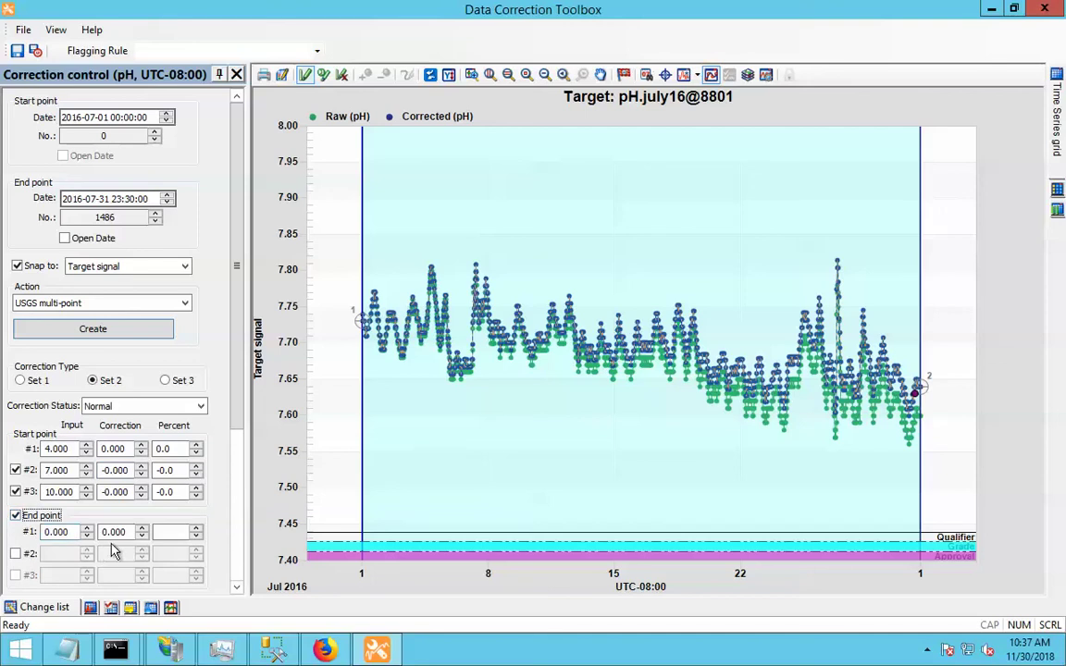
{"action": "left_click", "coordinate": [15, 553]}
{"action": "left_click", "coordinate": [15, 575]}
{"action": "left_click_drag", "start_coordinate": [70, 532], "coordinate": [11, 532]}
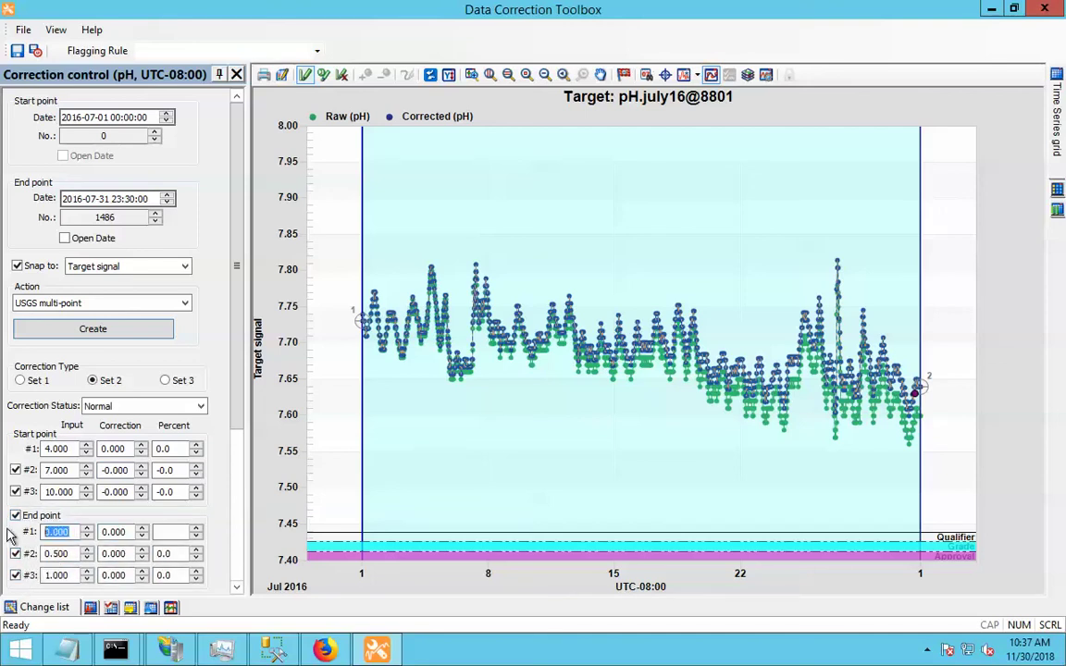
{"action": "type", "text": "4"}
{"action": "key", "text": "Return"}
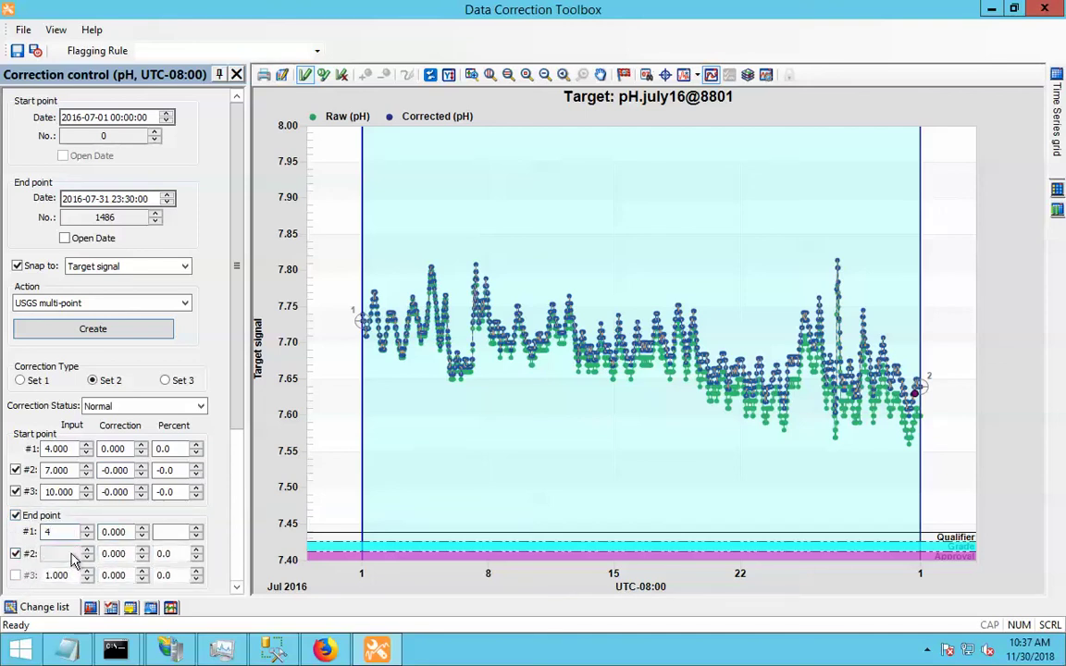
{"action": "left_click", "coordinate": [14, 575]}
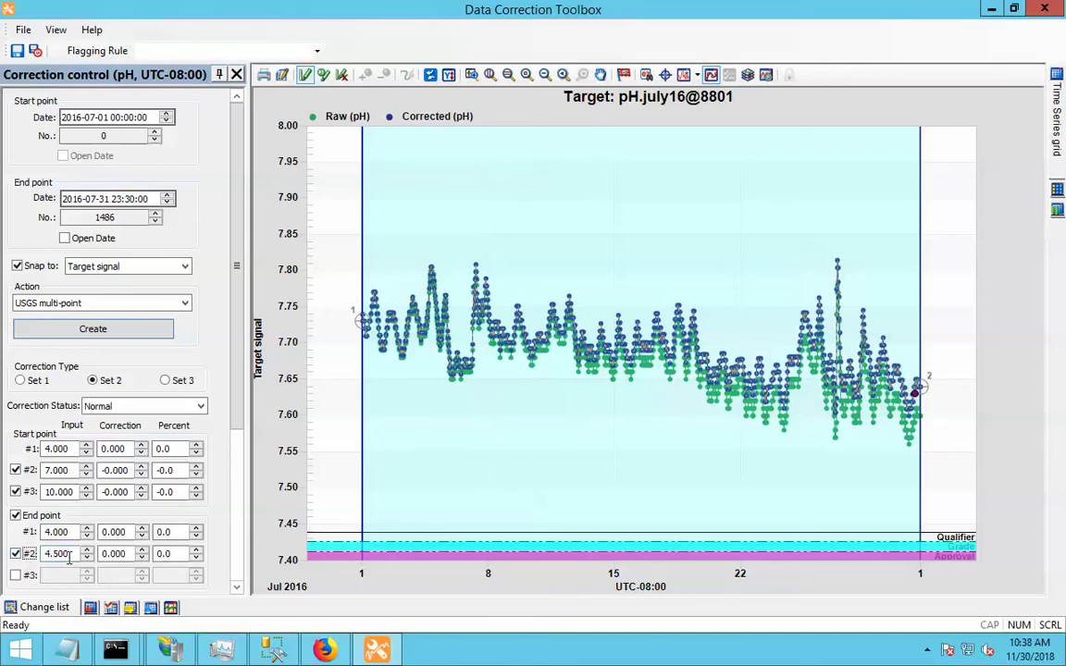
{"action": "left_click_drag", "start_coordinate": [67, 554], "coordinate": [30, 556]}
{"action": "type", "text": "7"}
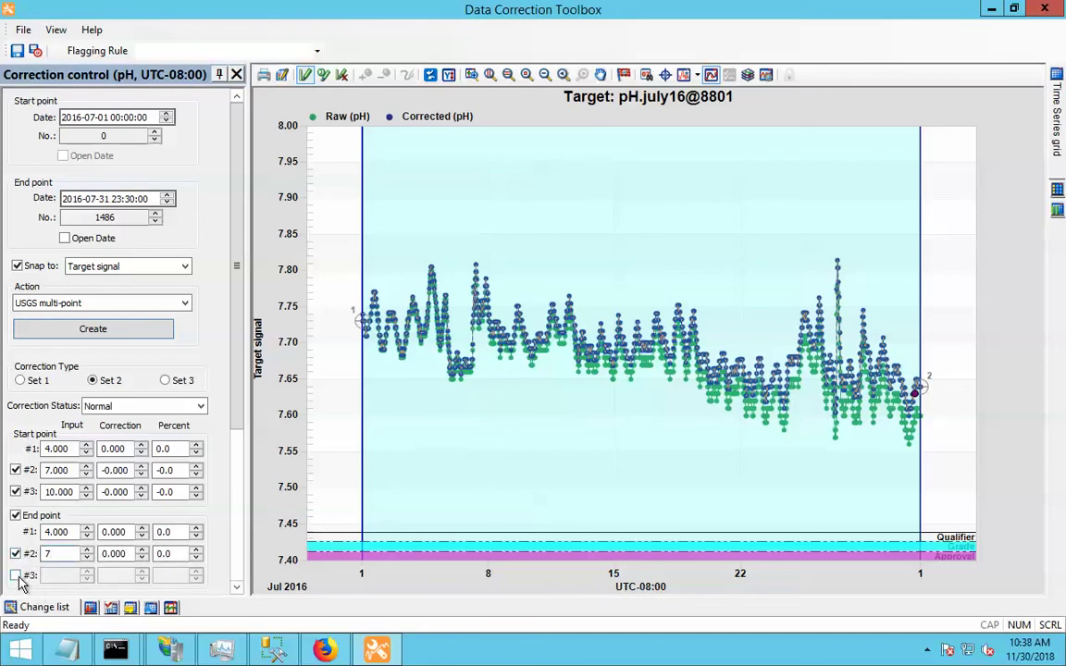
{"action": "left_click", "coordinate": [15, 575]}
{"action": "left_click_drag", "start_coordinate": [63, 575], "coordinate": [41, 576]}
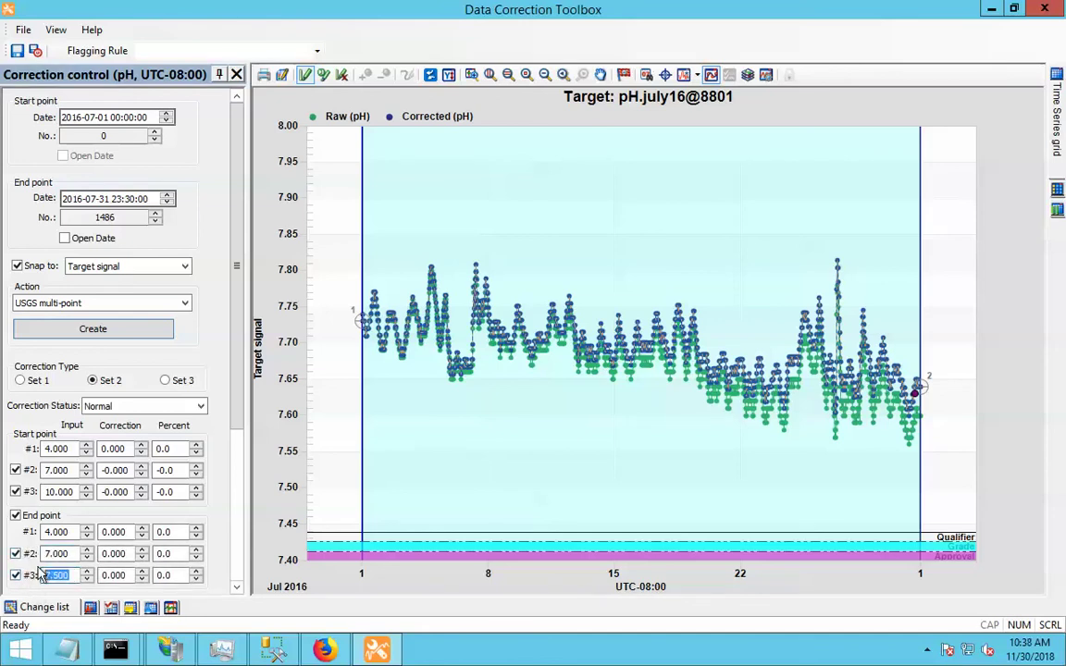
{"action": "type", "text": "10"}
{"action": "key", "text": "Tab"}
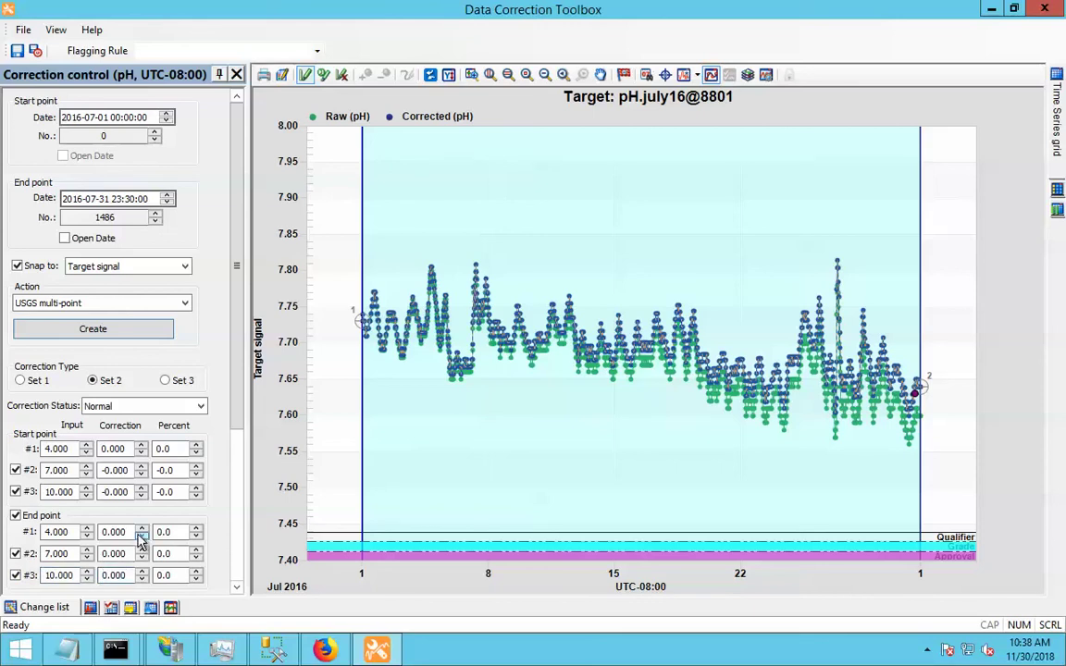
- Set the end-point percents to 0.1, -1 and -2
{"action": "left_click", "coordinate": [142, 537]}
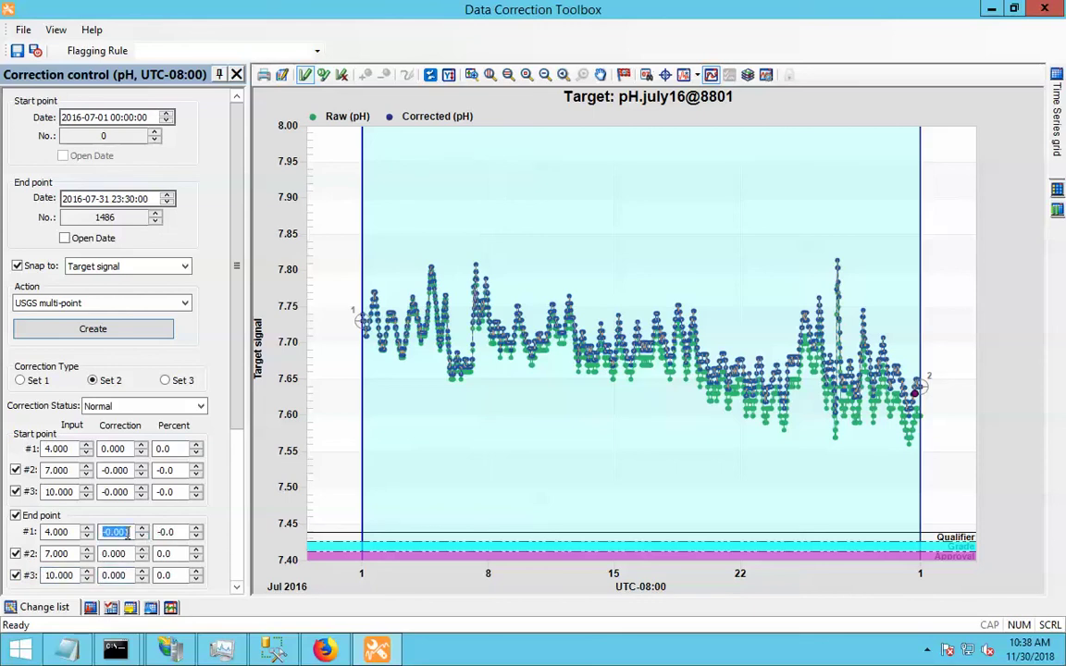
{"action": "type", "text": "0"}
{"action": "key", "text": "Tab"}
{"action": "type", "text": "0."}
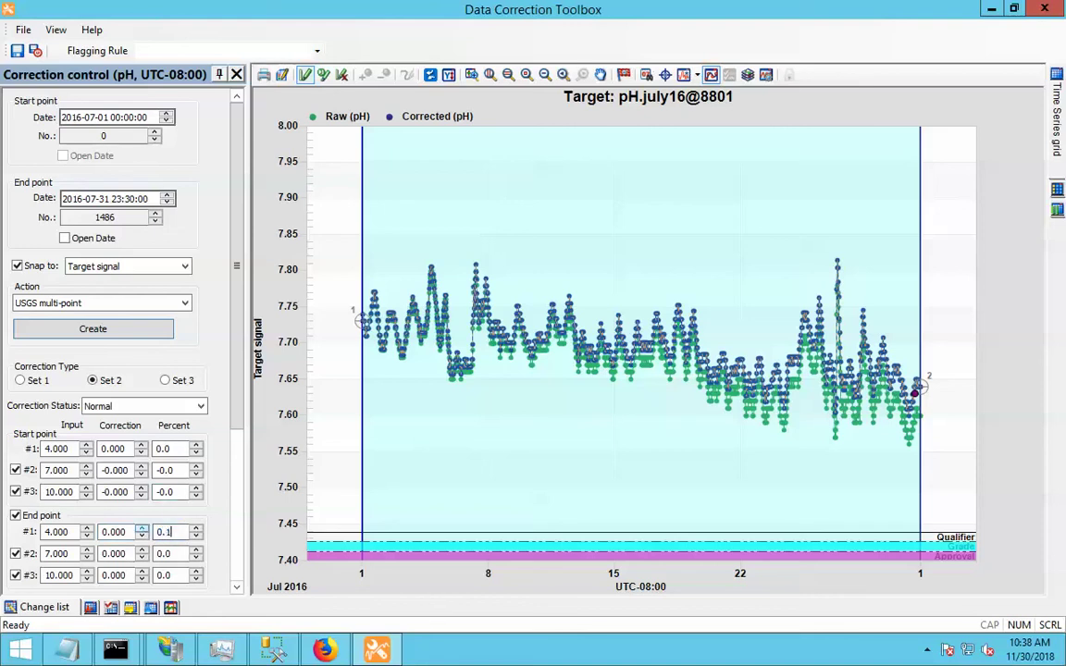
{"action": "type", "text": "1"}
{"action": "key", "text": "Tab"}
{"action": "key", "text": "Tab"}
{"action": "key", "text": "Tab"}
{"action": "key", "text": "Tab"}
{"action": "key", "text": "Tab"}
{"action": "key", "text": "Tab"}
{"action": "key", "text": "Tab"}
{"action": "key", "text": "Tab"}
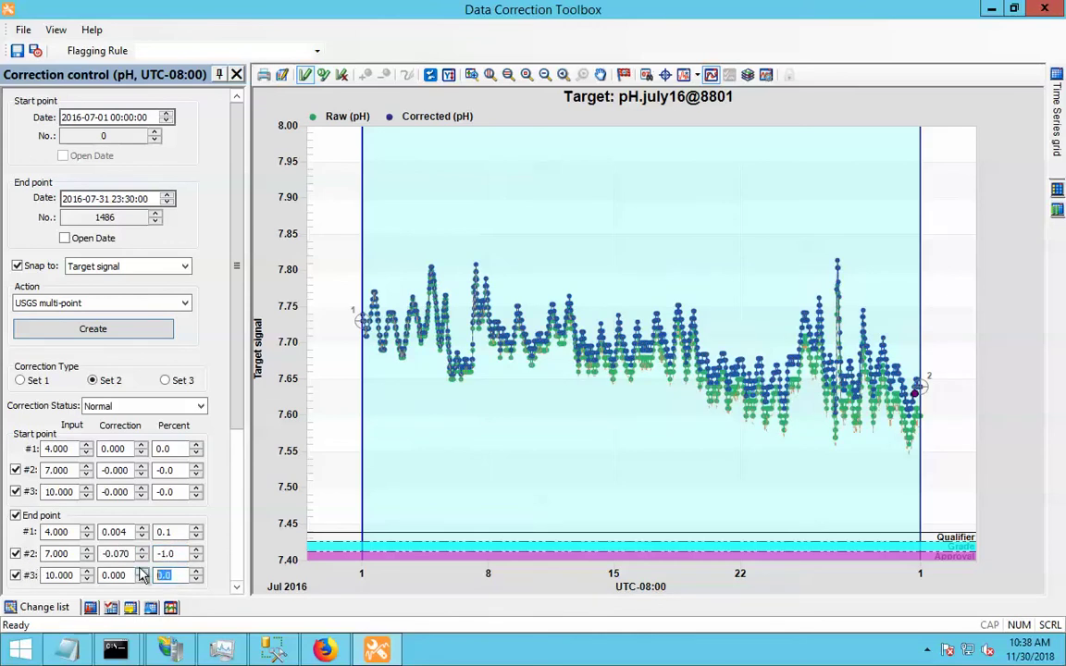
{"action": "type", "text": "-2"}
{"action": "key", "text": "Tab"}
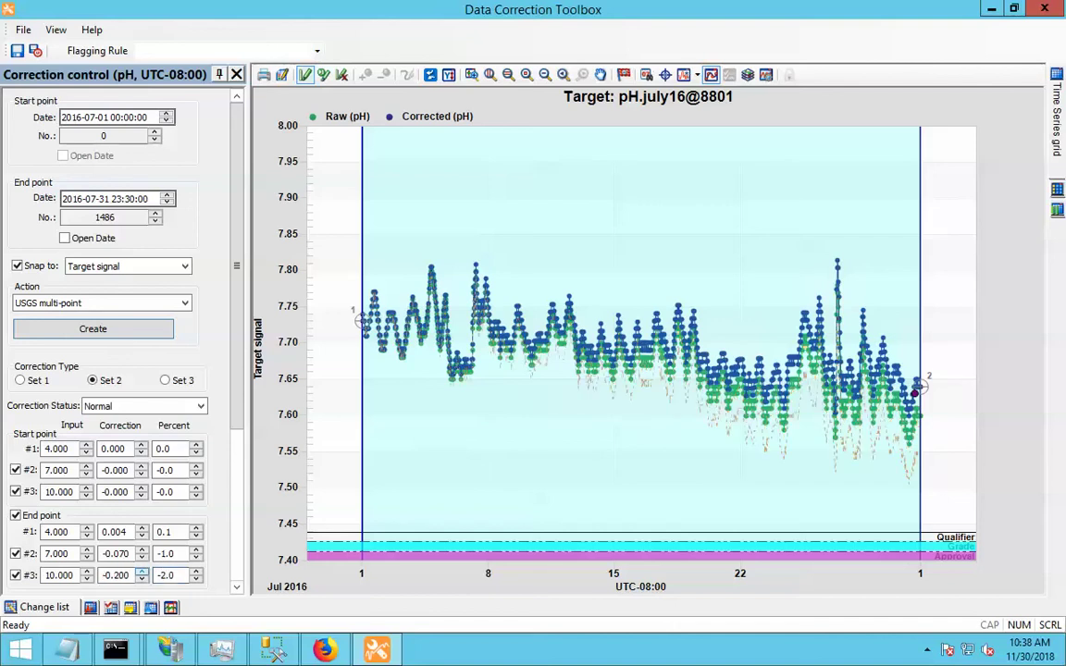
{"action": "left_click", "coordinate": [178, 553]}
- Create the ramped correction with '-- calibration' appended to its comment
{"action": "left_click", "coordinate": [76, 335]}
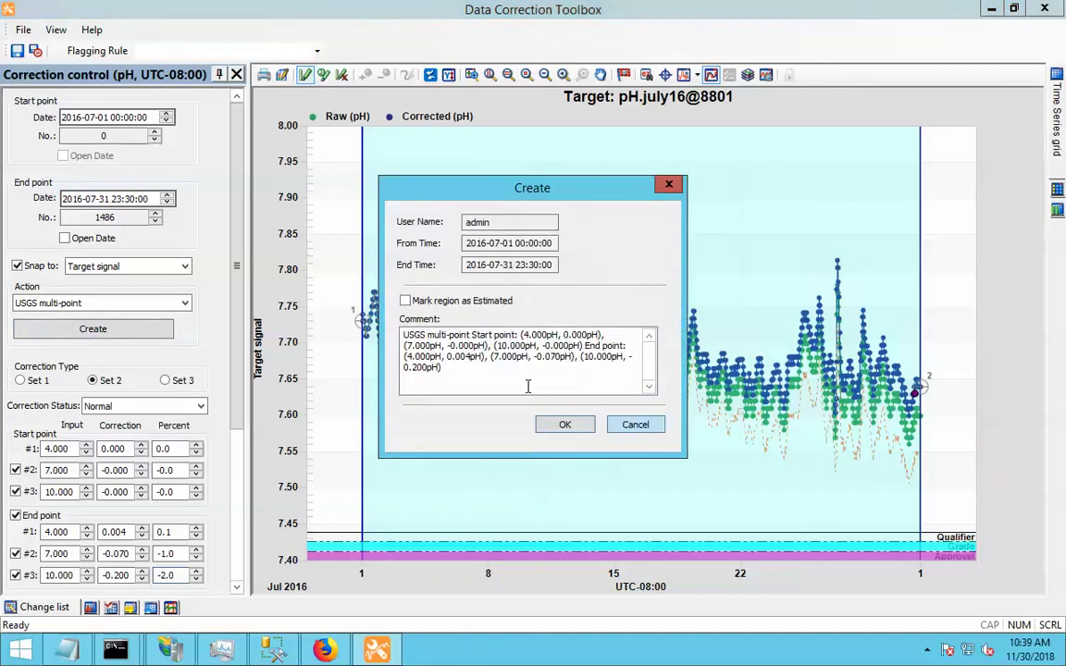
{"action": "type", "text": "--"}
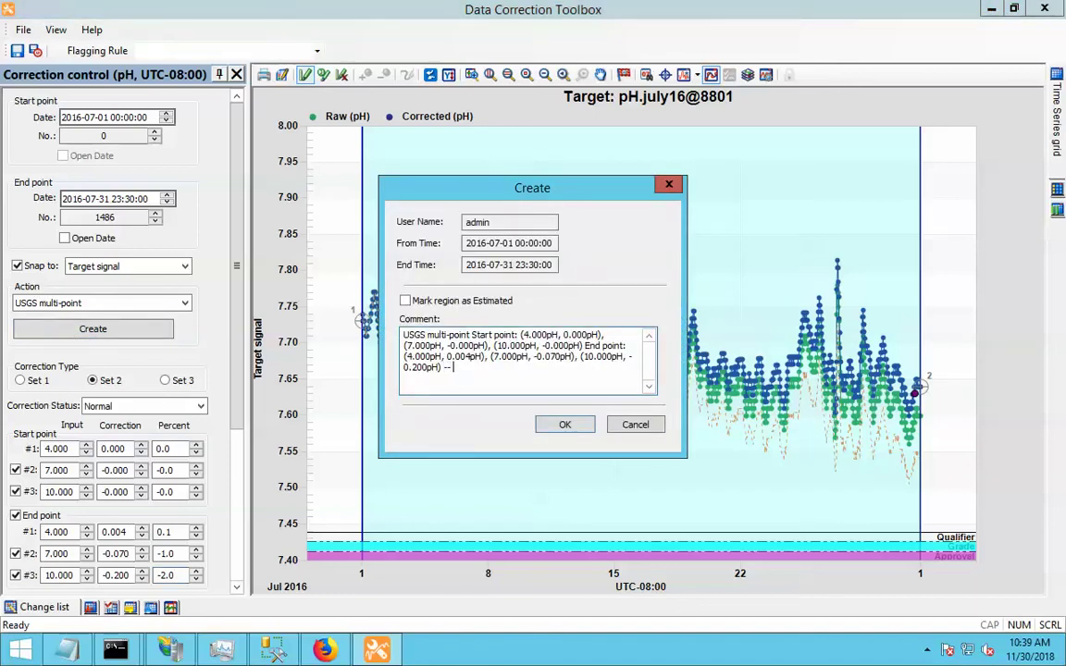
{"action": "type", "text": " calibration"}
{"action": "left_click", "coordinate": [566, 425]}
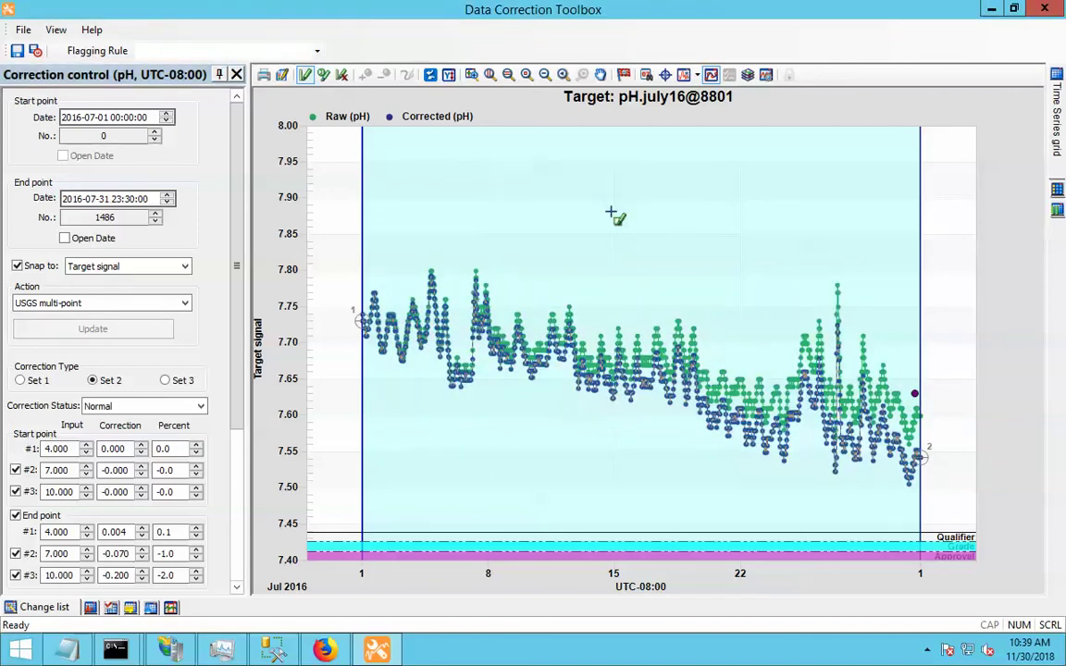
- Search the AQUARIUS help for 'usgs multi-point' and open the USGS Multi-Point Correction topic
{"action": "left_click", "coordinate": [325, 654]}
{"action": "left_click", "coordinate": [451, 16]}
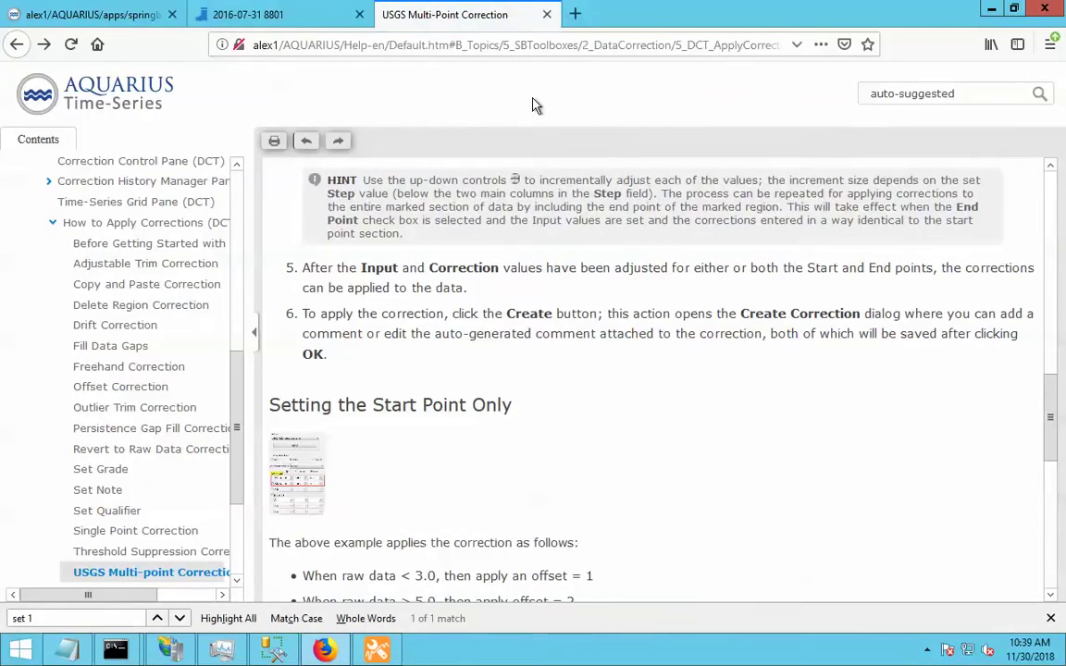
{"action": "scroll", "coordinate": [937, 136], "scroll_direction": "up", "scroll_amount": 5}
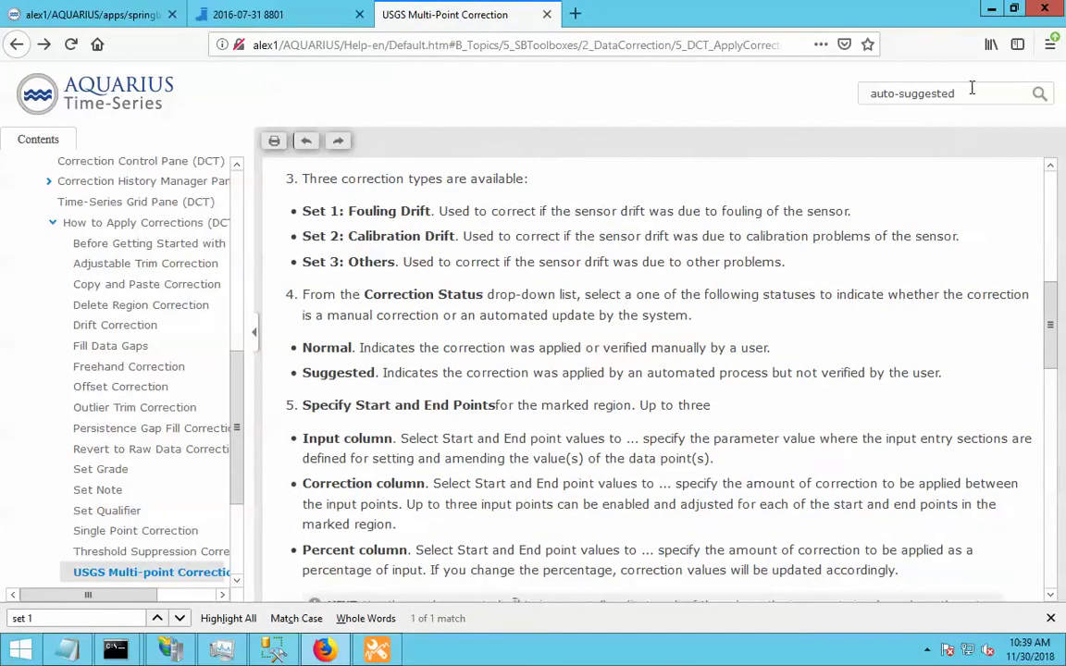
{"action": "left_click", "coordinate": [880, 93]}
{"action": "type", "text": "usgs multi-point"}
{"action": "key", "text": "Return"}
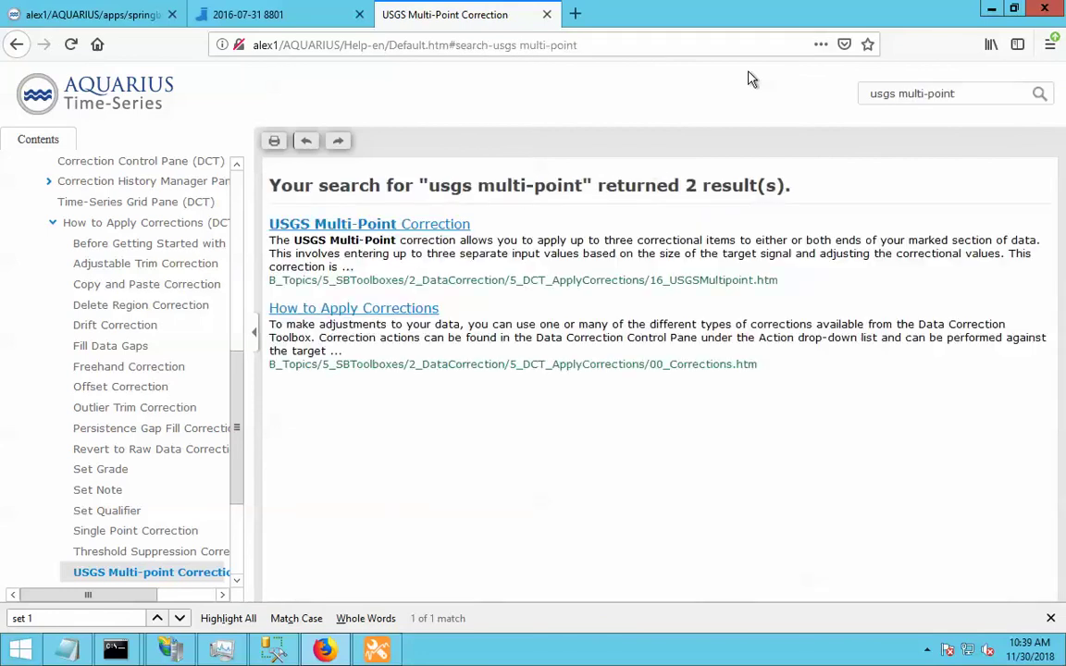
{"action": "left_click", "coordinate": [407, 229]}
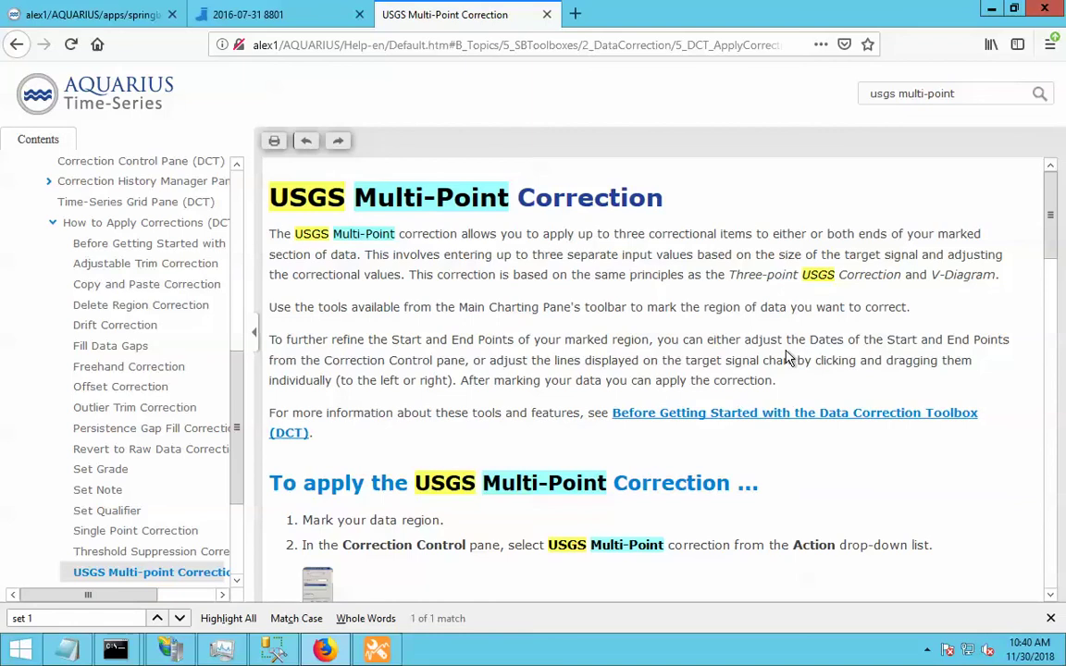
{"action": "left_click", "coordinate": [328, 651]}
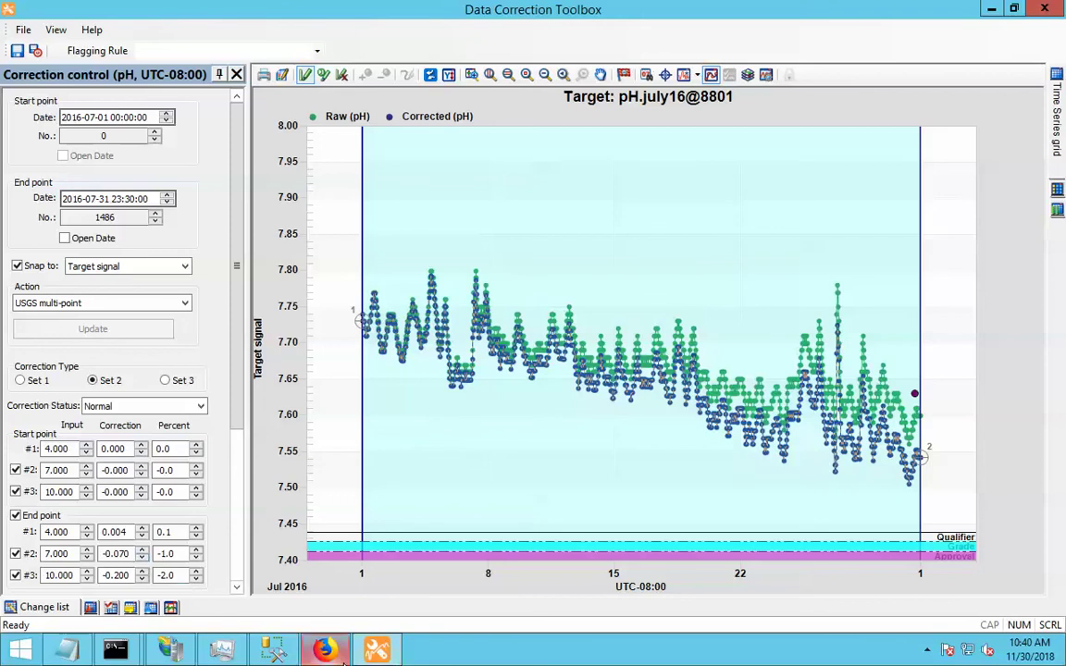
{"action": "left_click", "coordinate": [359, 609]}
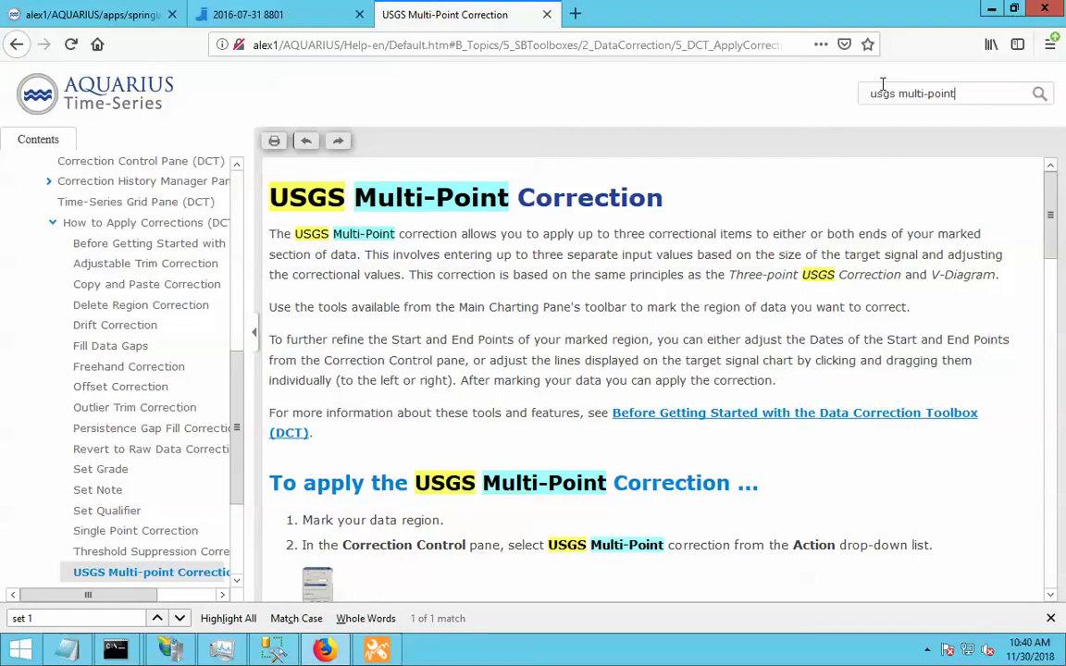